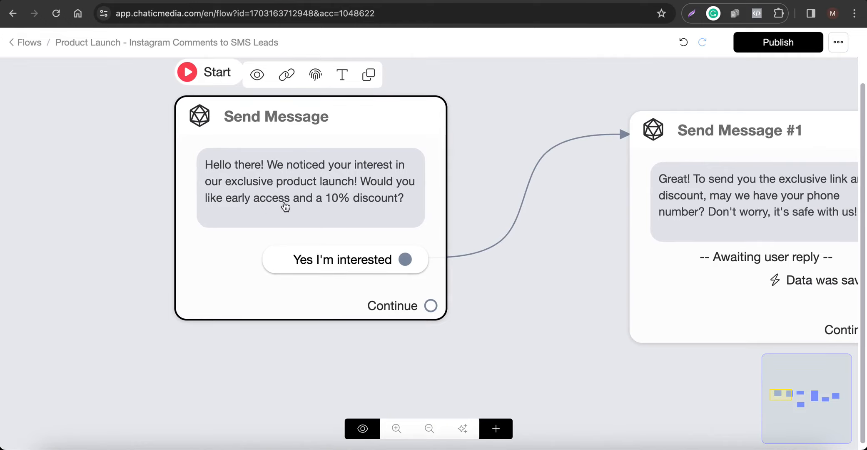
# Examine the flow's opening Send Message block and its connection to the block that asks for the phone number.
pyautogui.scroll(-5, 174, 204)
pyautogui.click(174, 204)
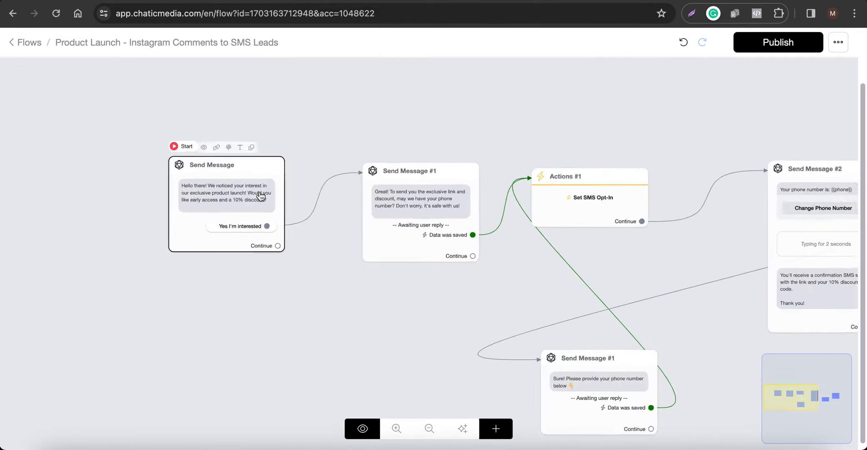
pyautogui.scroll(5, 252, 277)
pyautogui.scroll(-2, 188, 291)
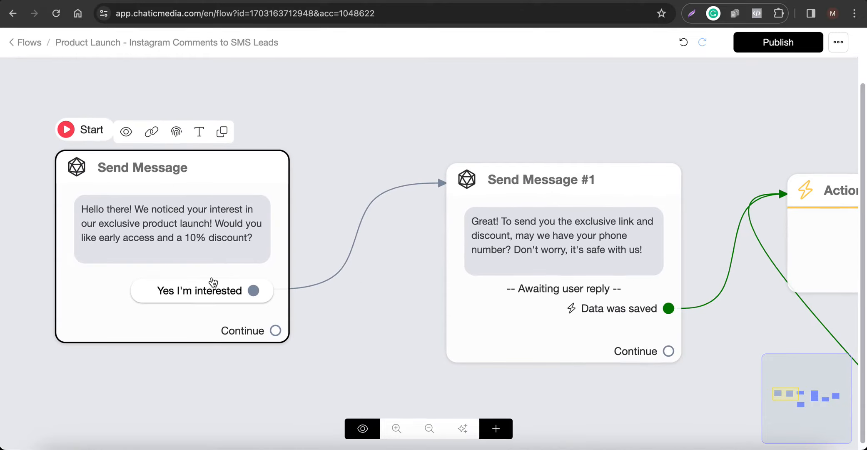
pyautogui.click(583, 237)
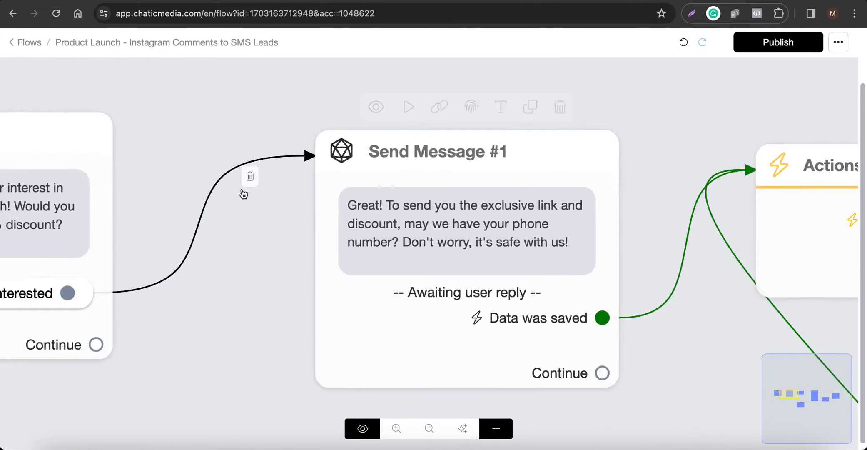
pyautogui.scroll(-4, 244, 194)
pyautogui.scroll(3, 250, 233)
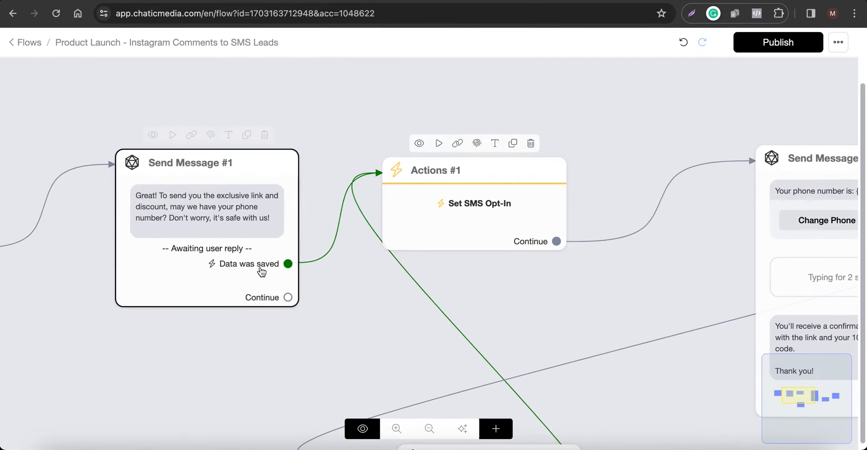
# Inspect the phone request block's available content types and its Get User Data reply settings, and close them.
pyautogui.click(253, 235)
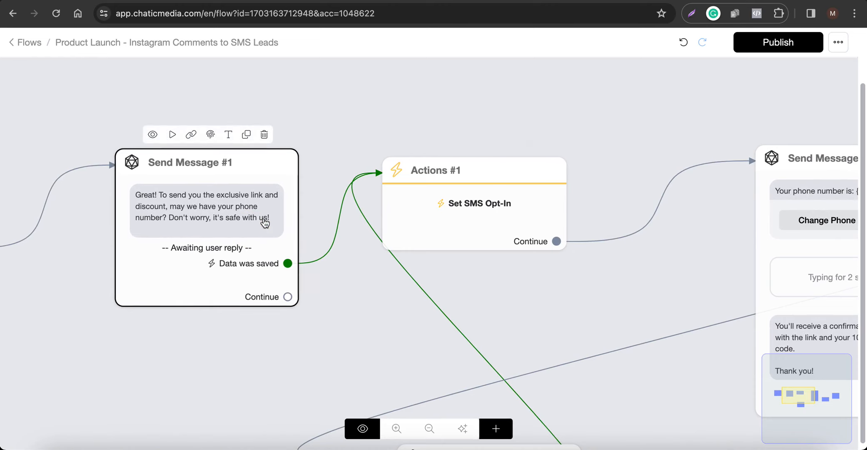
pyautogui.click(265, 223)
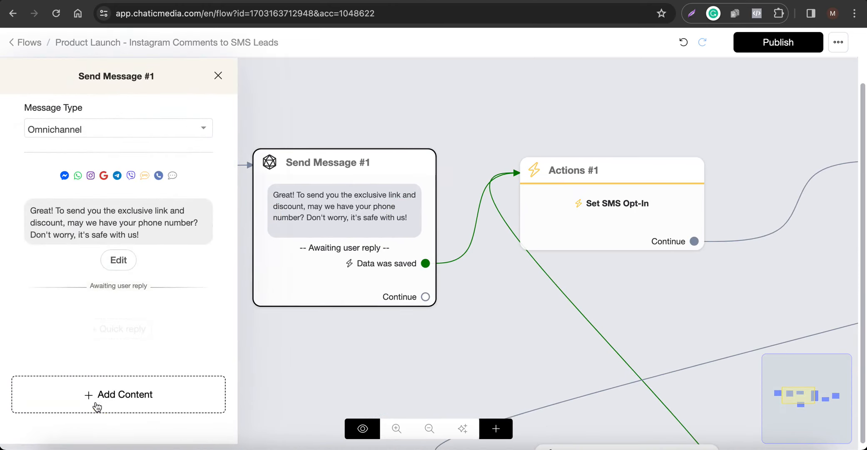
pyautogui.click(96, 401)
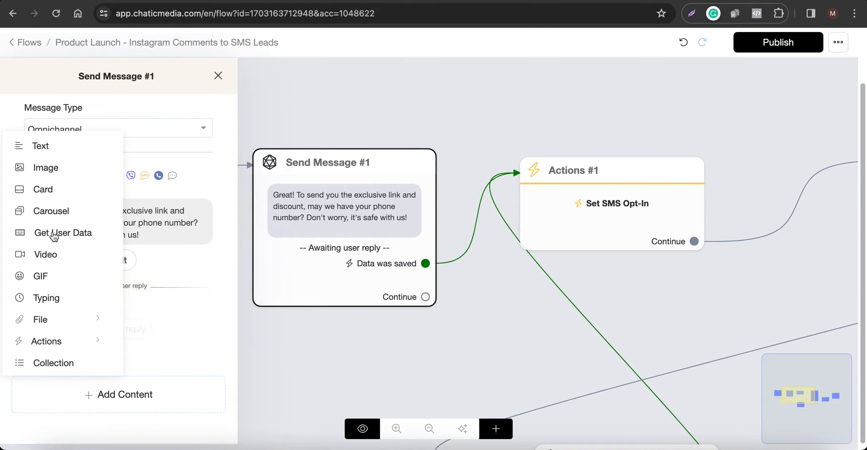
pyautogui.click(119, 260)
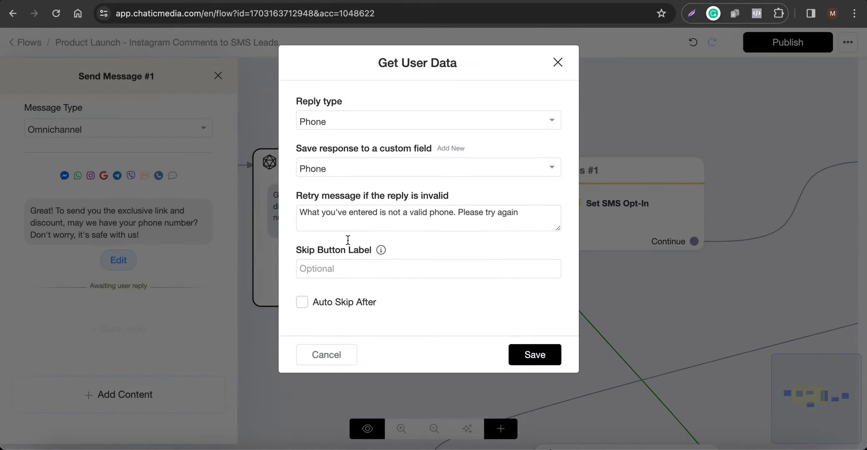
pyautogui.click(327, 354)
pyautogui.click(511, 355)
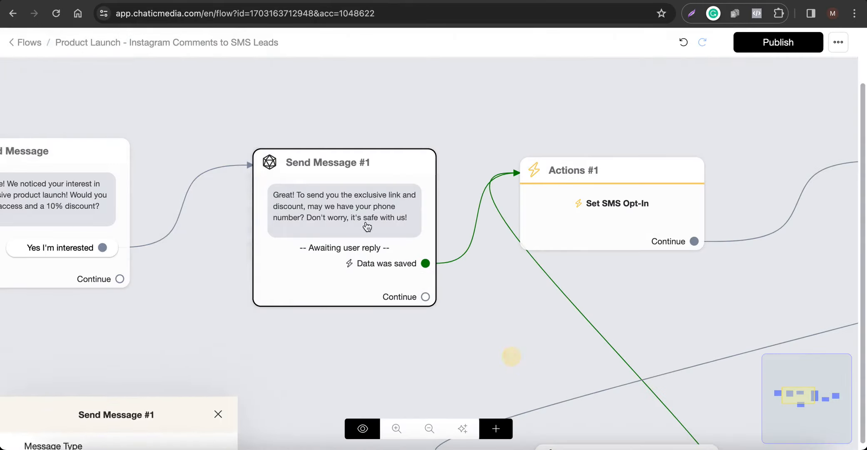
# Examine the Send Message #2 block, including its Change Phone Number branch, typing delay and confirmation text.
pyautogui.scroll(5, 745, 250)
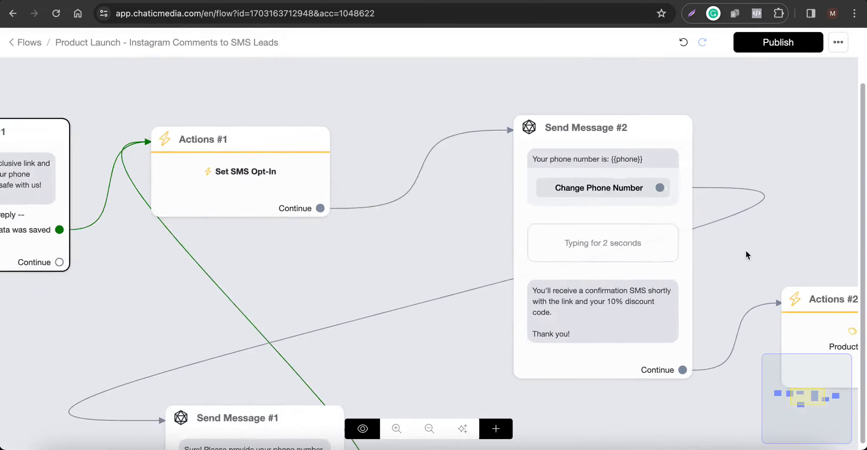
pyautogui.scroll(3, 533, 144)
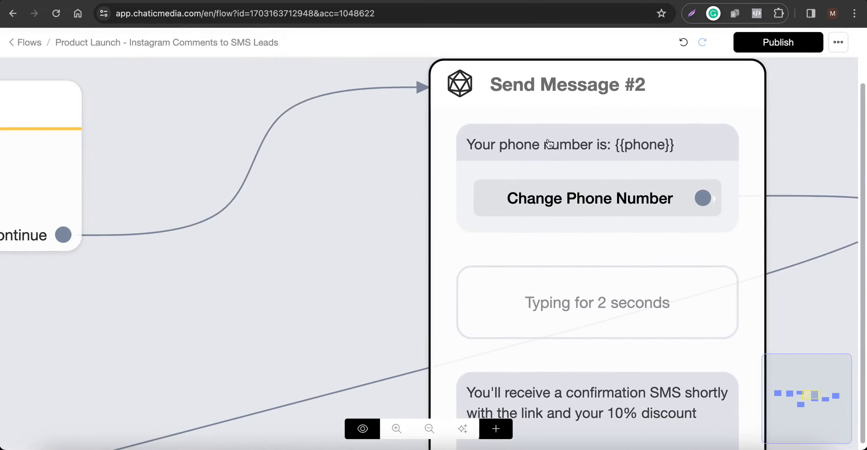
pyautogui.scroll(-5, 521, 175)
pyautogui.scroll(4, 575, 190)
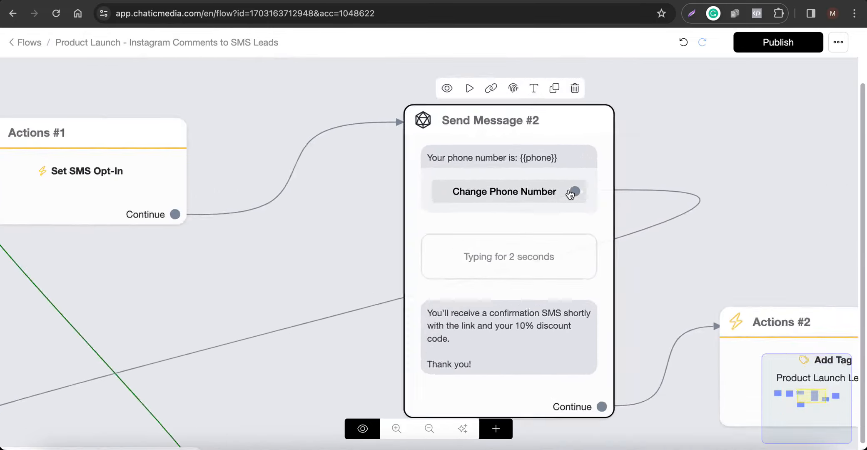
pyautogui.scroll(1, 571, 194)
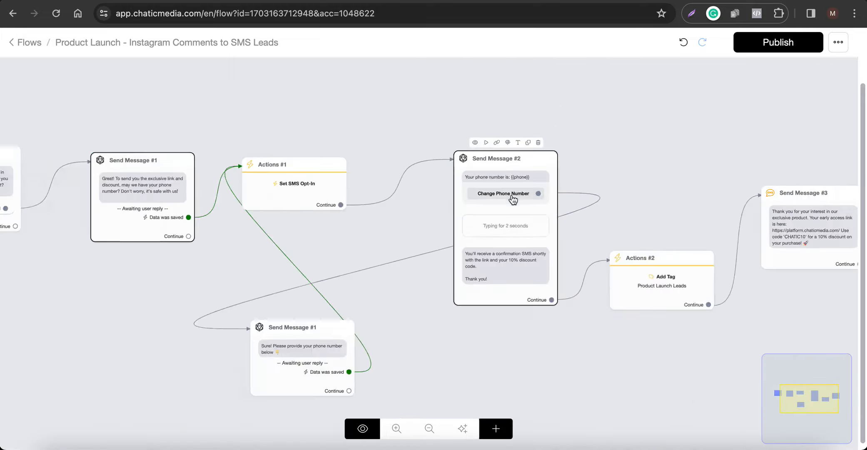
pyautogui.scroll(-4, 519, 224)
pyautogui.scroll(3, 479, 239)
pyautogui.scroll(5, 508, 227)
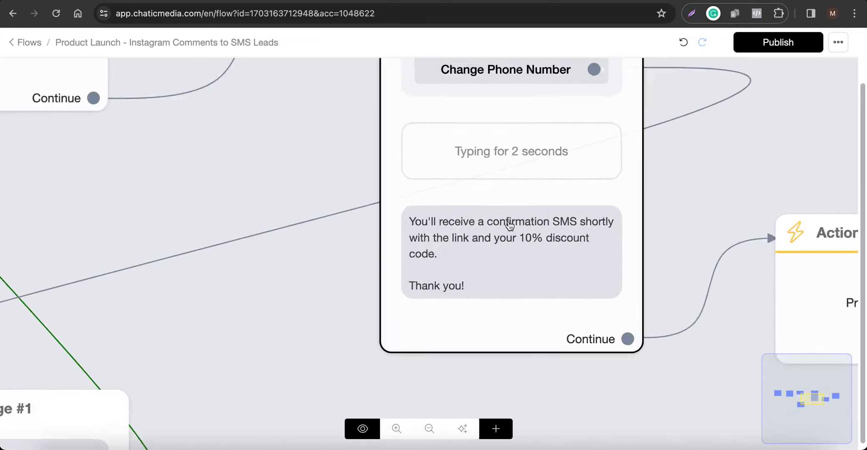
pyautogui.scroll(-1, 419, 232)
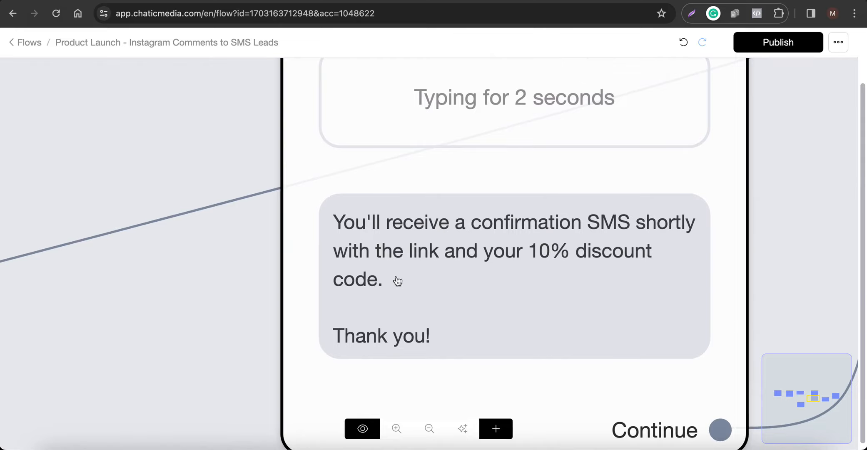
pyautogui.scroll(-3, 375, 281)
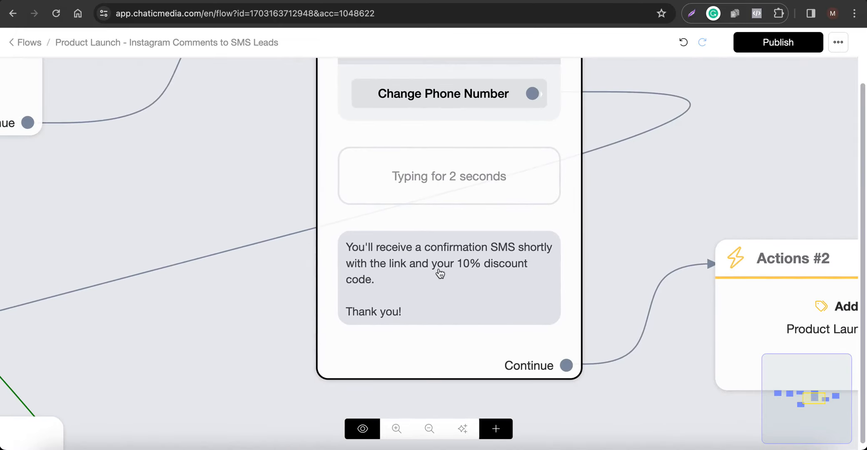
pyautogui.scroll(-5, 346, 321)
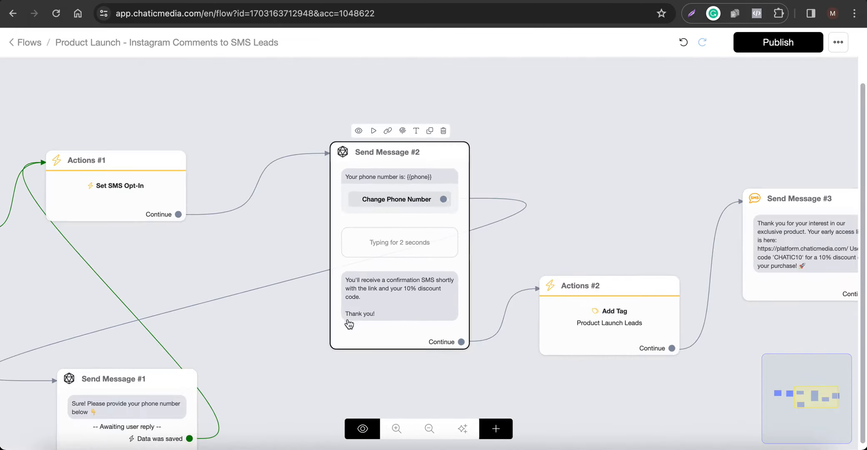
# Examine the Add Tag action in Actions #2 and the SMS text in the Send Message #3 block.
pyautogui.moveTo(690, 165); pyautogui.dragTo(391, 165)
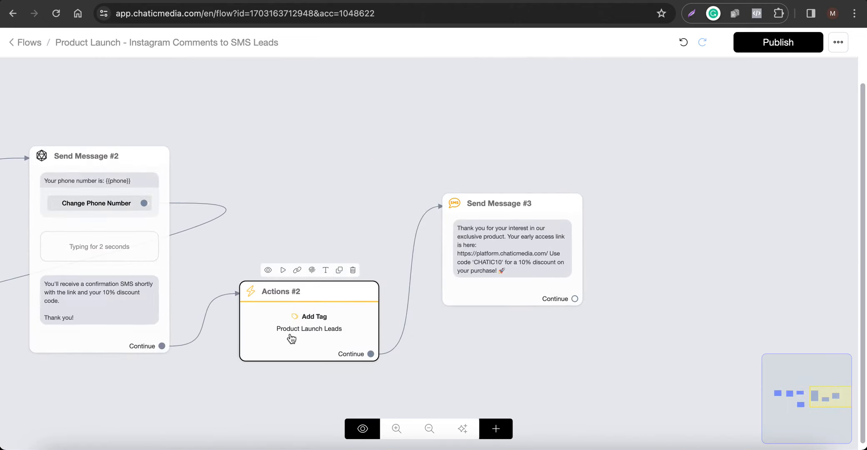
pyautogui.scroll(3, 298, 335)
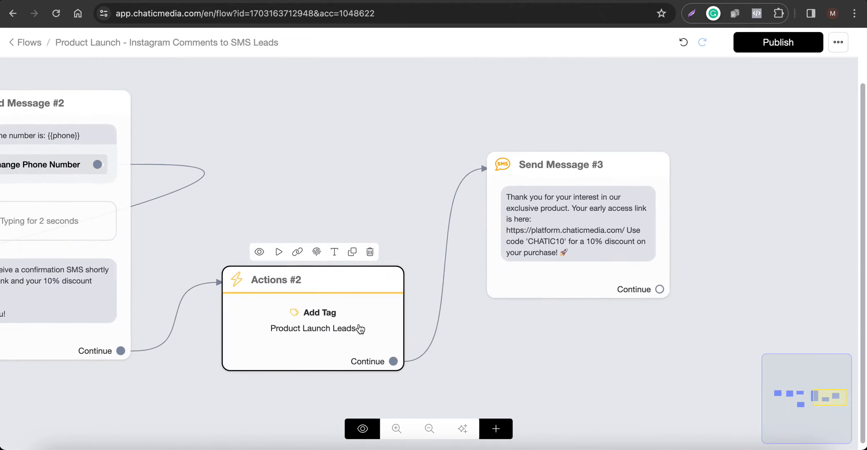
pyautogui.scroll(-5, 628, 247)
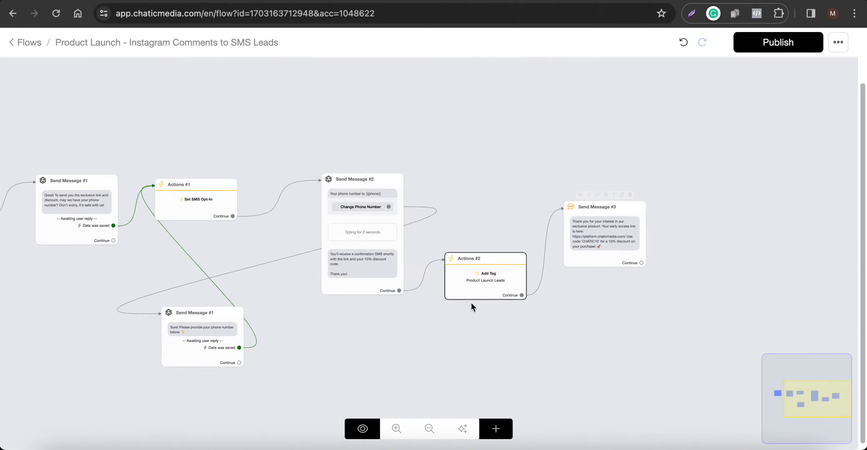
pyautogui.scroll(4, 453, 288)
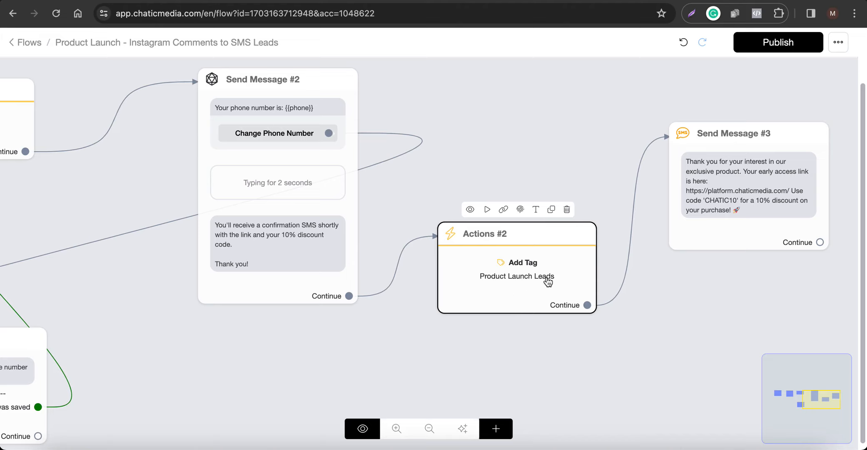
pyautogui.click(773, 152)
pyautogui.scroll(5, 793, 137)
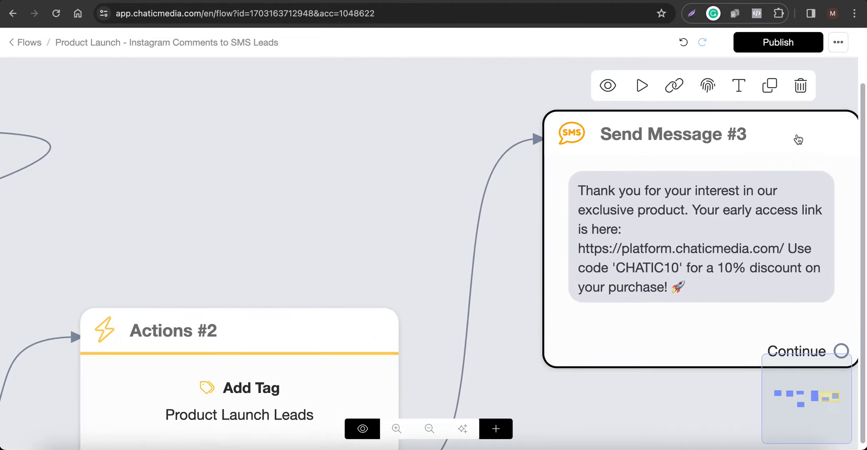
pyautogui.scroll(-5, 678, 165)
pyautogui.scroll(6, 726, 174)
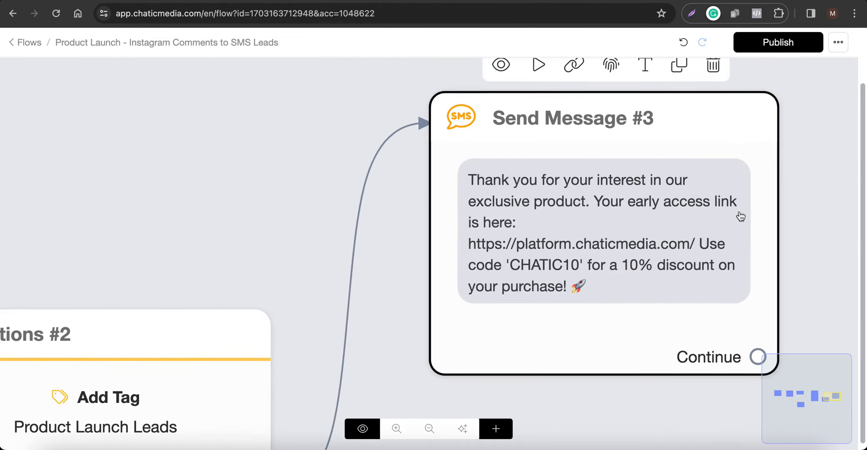
pyautogui.scroll(-3, 755, 216)
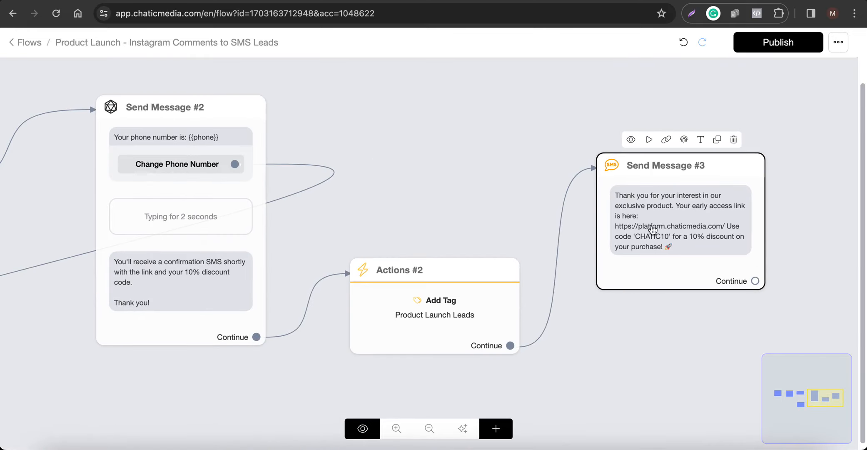
pyautogui.scroll(3, 644, 242)
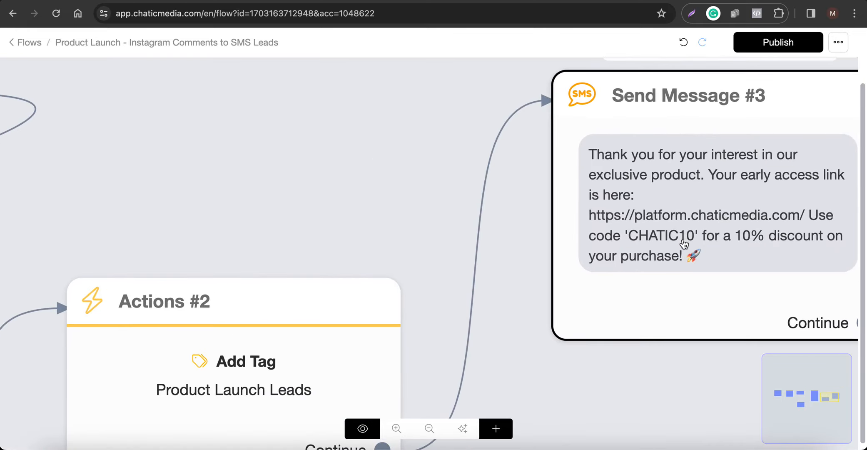
pyautogui.scroll(-5, 818, 243)
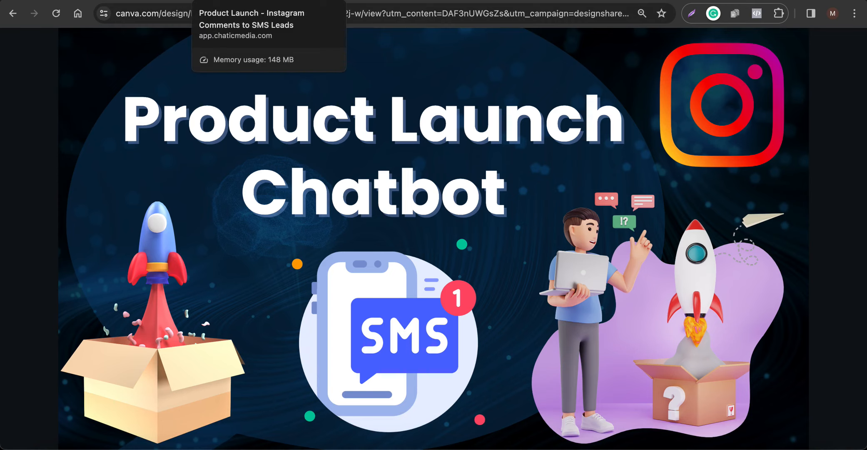
# Switch to the Chatic Media dashboard and open its Tools page.
pyautogui.click(269, 0)
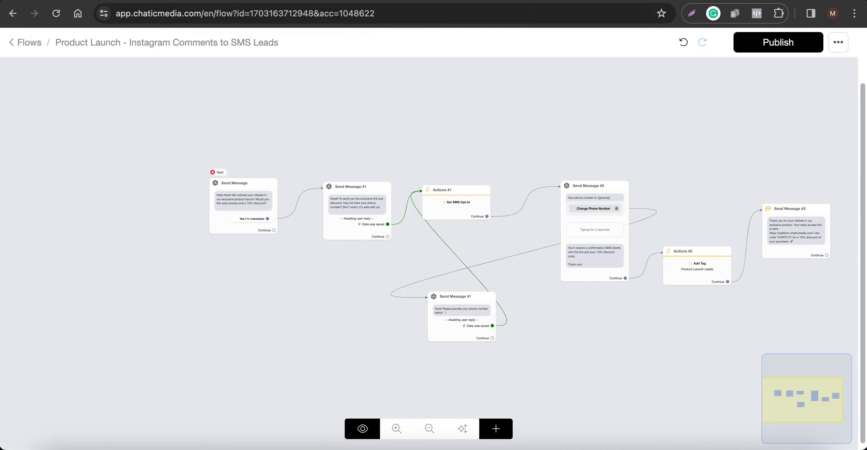
pyautogui.click(380, 0)
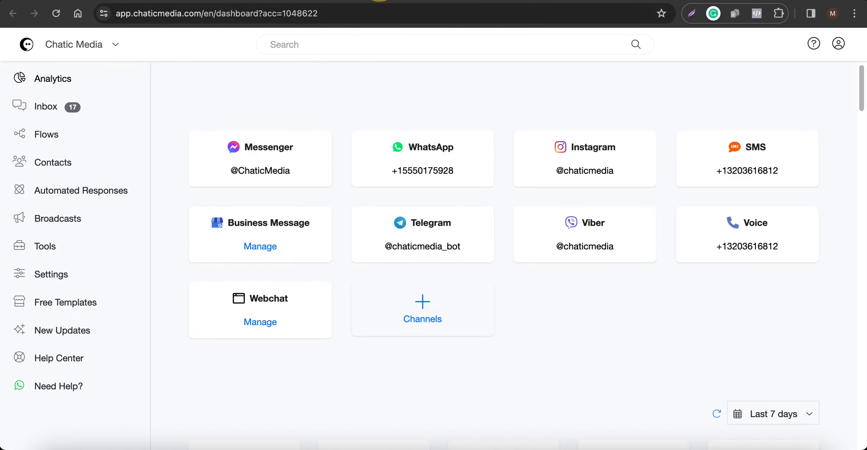
pyautogui.click(35, 253)
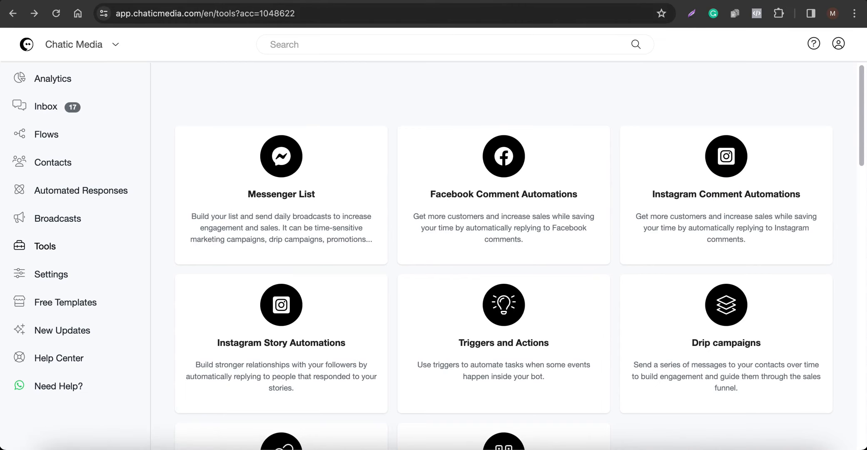
pyautogui.click(120, 1)
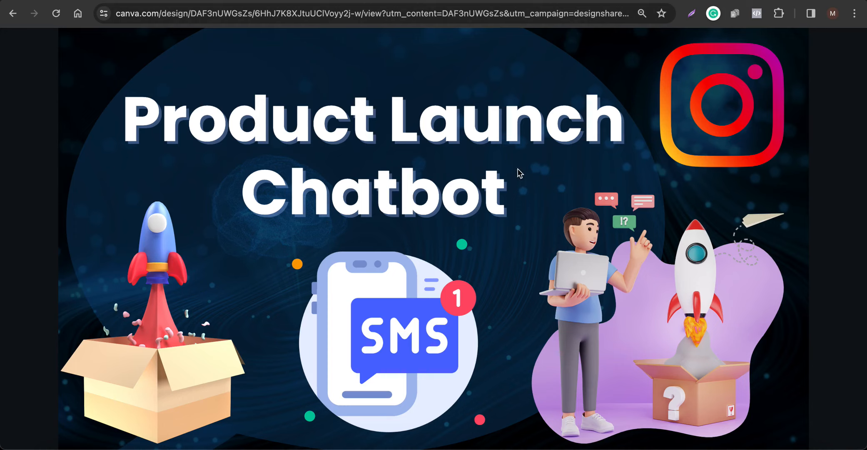
# Add an Instagram comment automation named "Product Launch", copying that text from the name of the product launch flow.
pyautogui.click(684, 1)
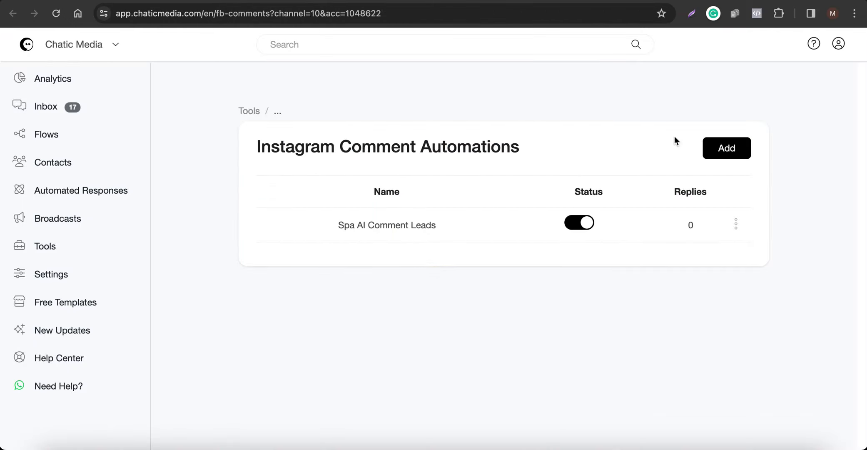
pyautogui.click(732, 153)
pyautogui.click(344, 109)
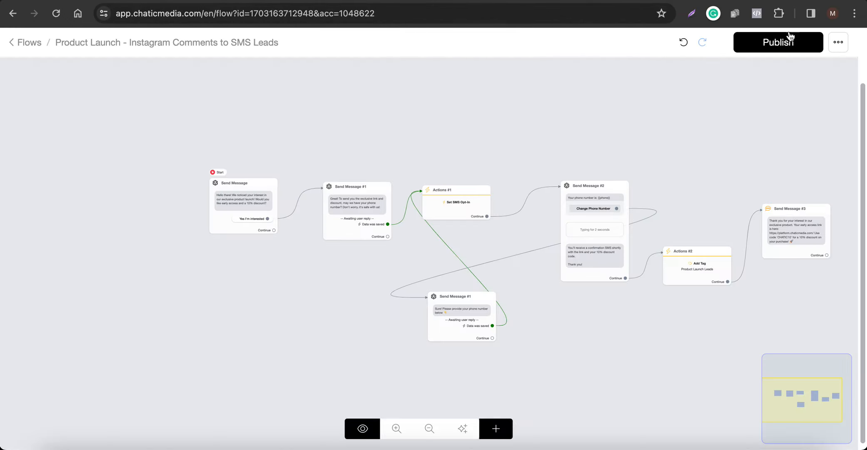
pyautogui.click(828, 39)
pyautogui.click(740, 70)
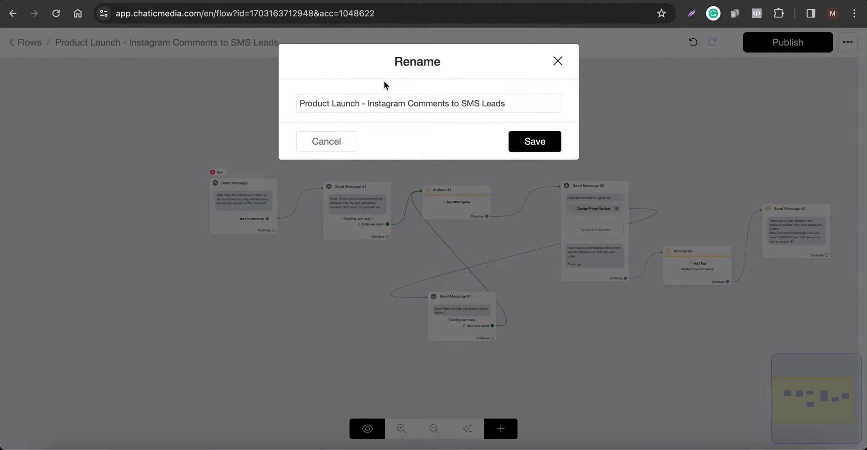
pyautogui.moveTo(357, 98); pyautogui.dragTo(271, 101)
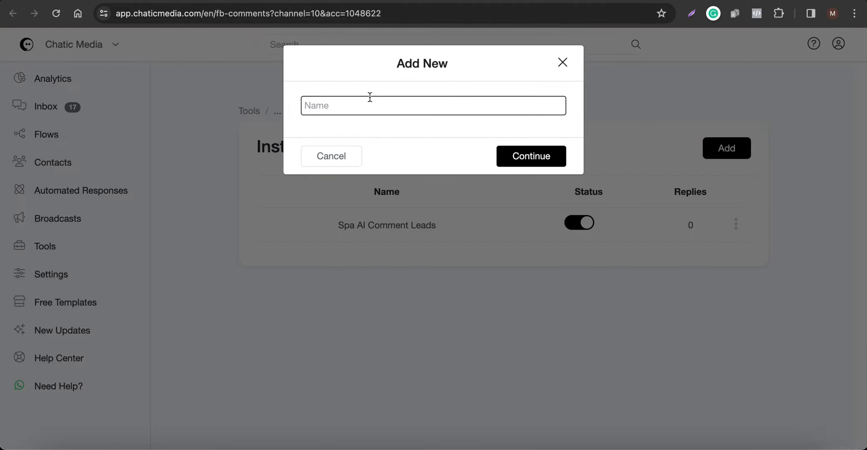
pyautogui.write('Product Launch')
pyautogui.click(529, 158)
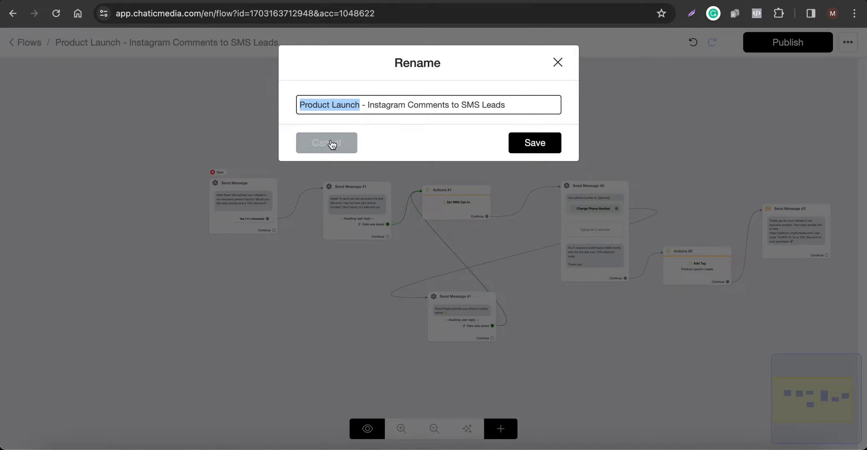
# Preview the Specific post tracking option for the comment automation and set comment tracking back to All Posts.
pyautogui.click(328, 142)
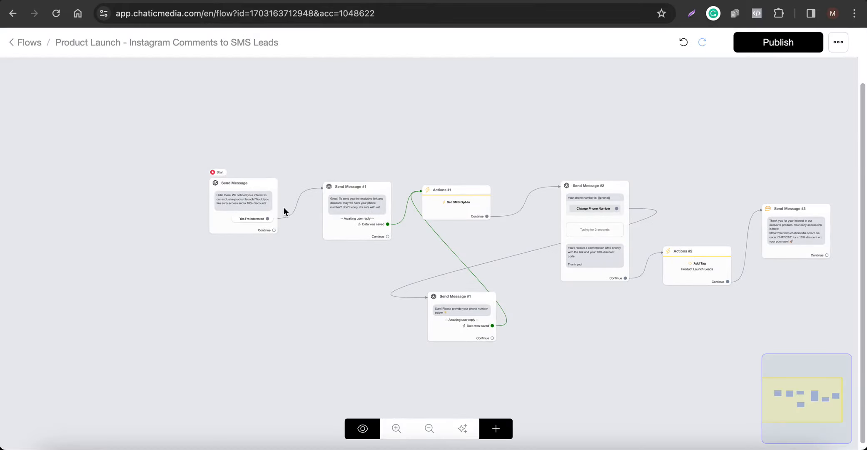
pyautogui.scroll(5, 242, 198)
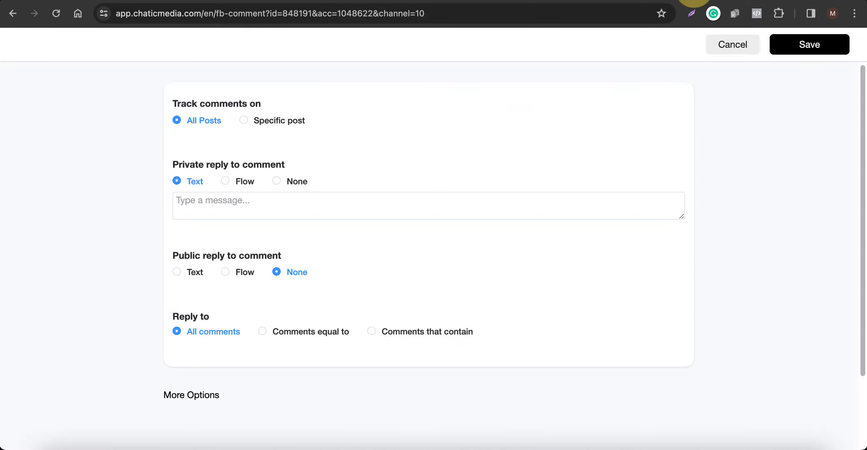
pyautogui.moveTo(164, 105); pyautogui.dragTo(269, 102)
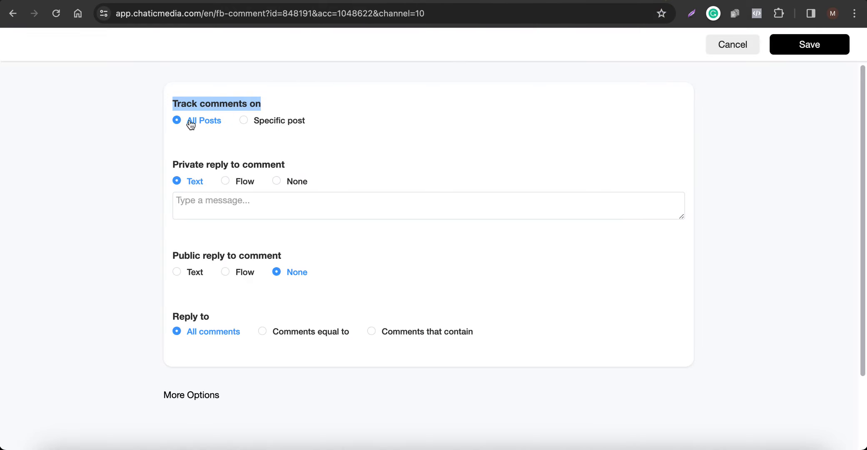
pyautogui.click(269, 121)
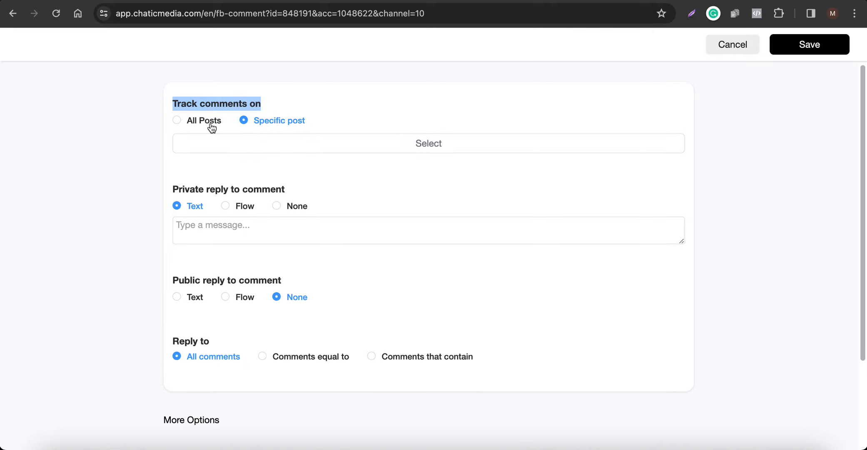
pyautogui.click(191, 124)
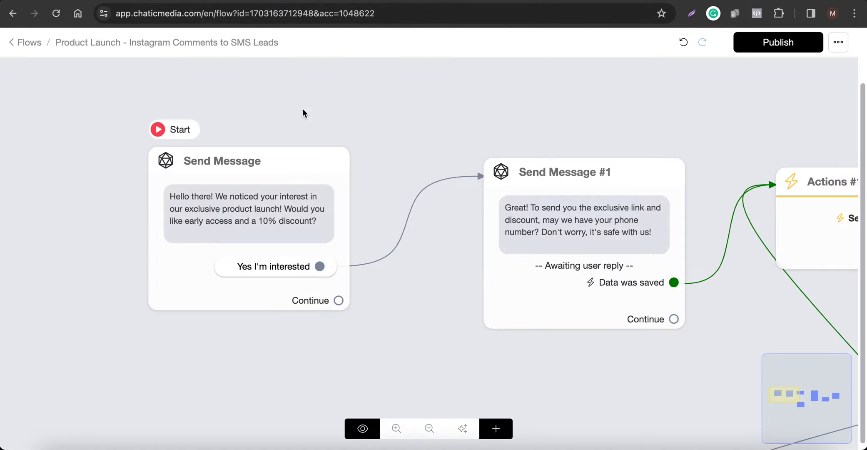
# Review the product launch flow from its opening Send Message block through to the Actions #2 block.
pyautogui.scroll(-5, 153, 219)
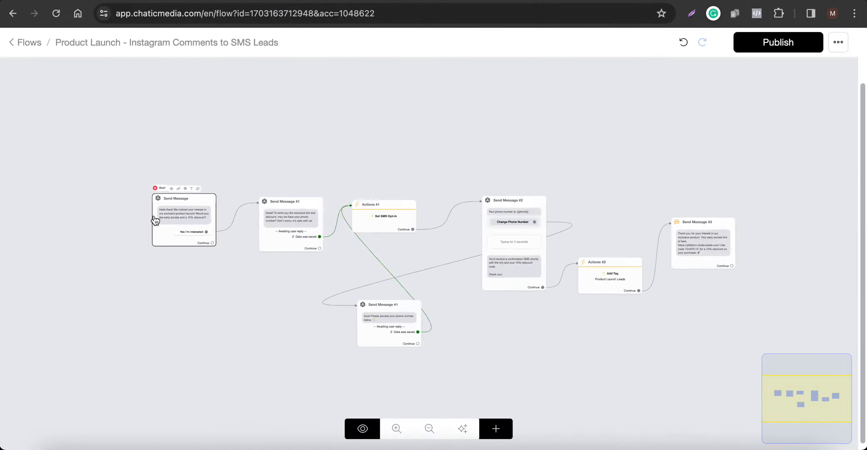
pyautogui.scroll(-3, 154, 219)
pyautogui.scroll(5, 637, 265)
pyautogui.scroll(-6, 639, 264)
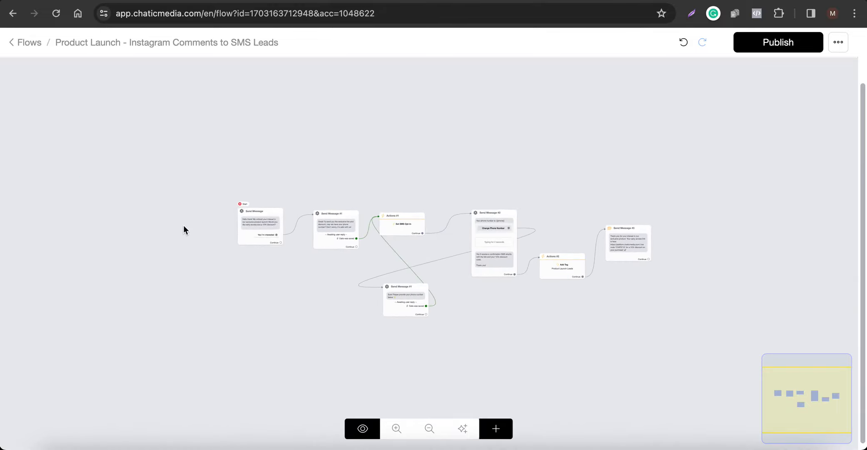
pyautogui.scroll(5, 209, 227)
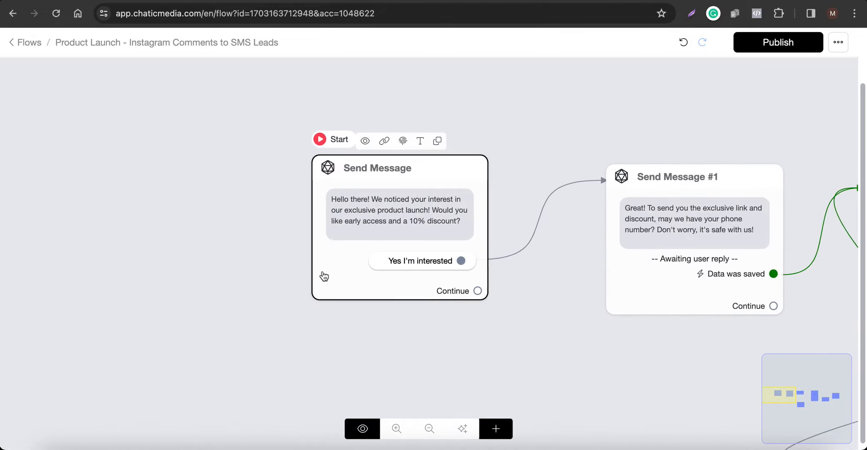
pyautogui.scroll(-4, 529, 212)
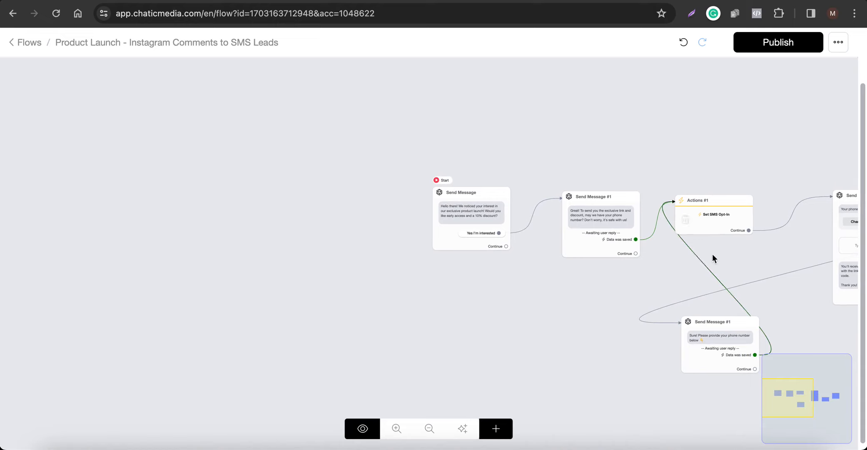
pyautogui.moveTo(772, 137); pyautogui.dragTo(588, 144)
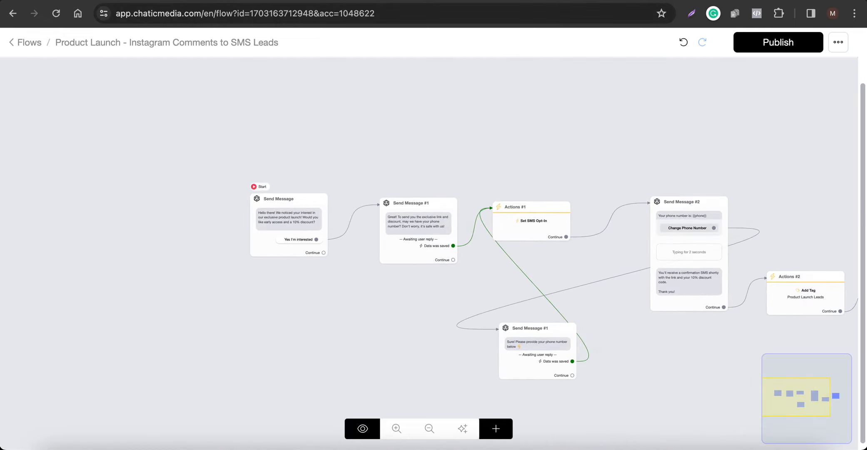
# Set the private reply to comments to the flow "Product Launch - Instagram Comments to SMS Leads".
pyautogui.click(666, 5)
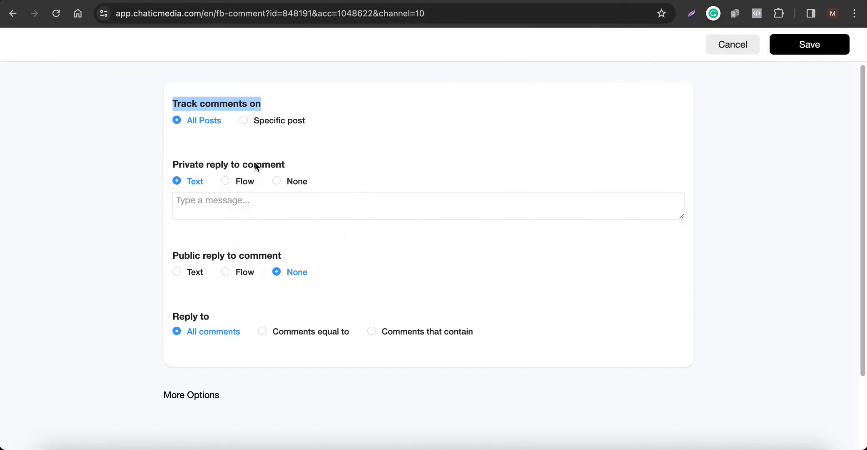
pyautogui.click(231, 183)
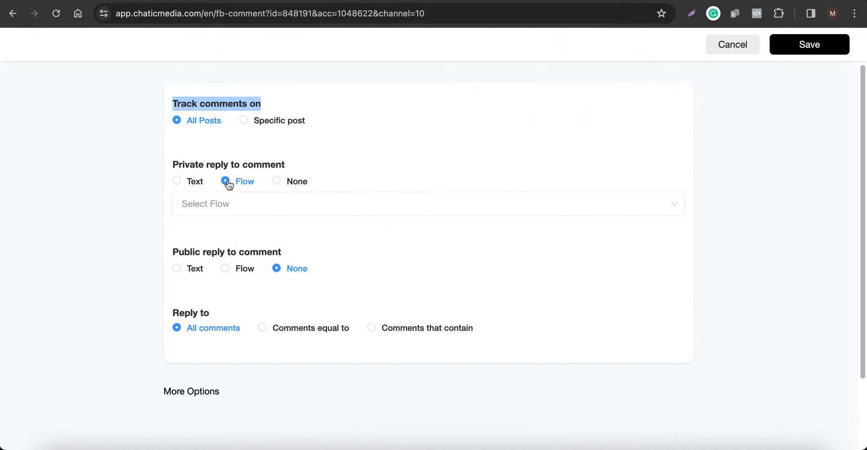
pyautogui.click(218, 211)
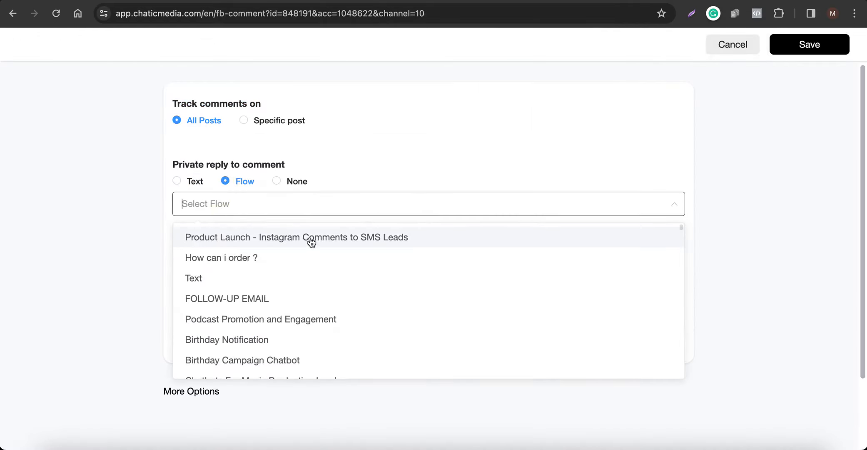
pyautogui.click(390, 237)
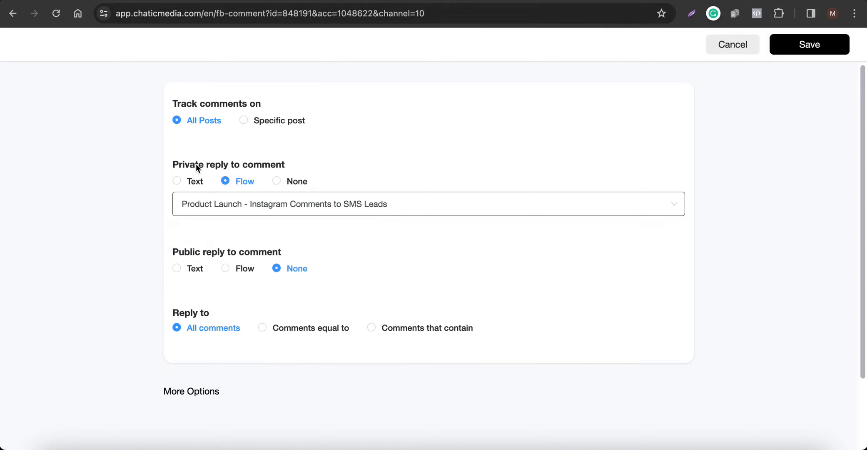
pyautogui.click(228, 176)
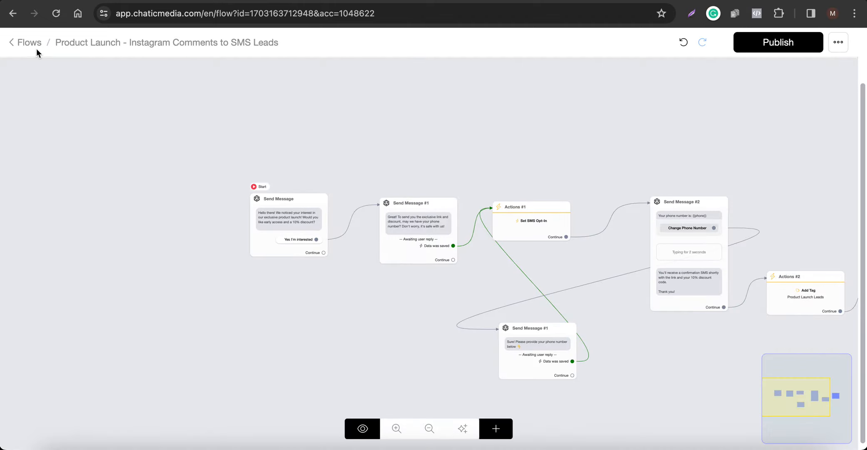
pyautogui.moveTo(122, 44); pyautogui.dragTo(619, 127)
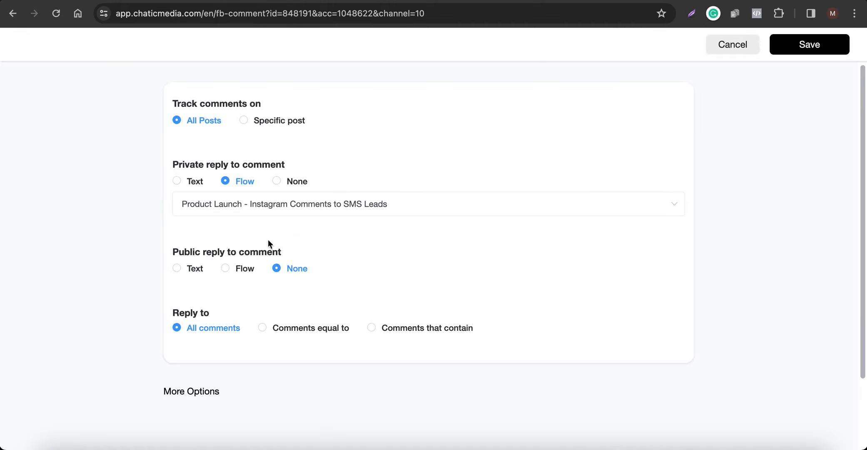
# Set the public reply to text with two message variants, "Just sent you a DM!" and "DM sent!".
pyautogui.scroll(-2, 250, 237)
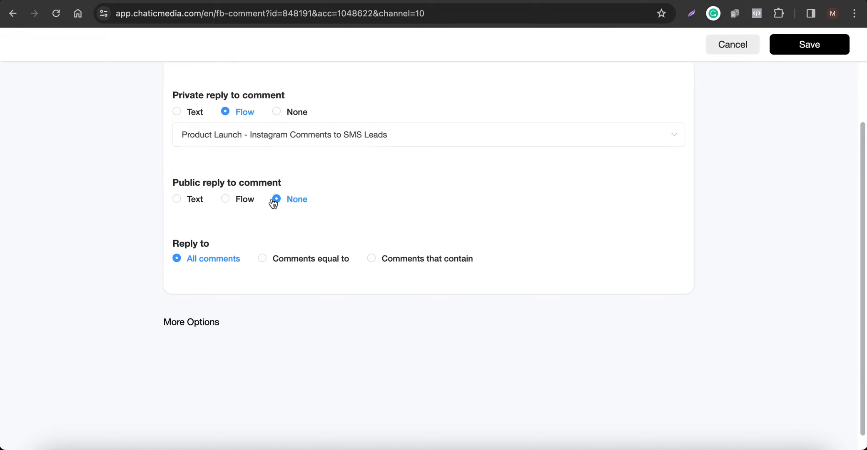
pyautogui.click(179, 198)
pyautogui.click(250, 228)
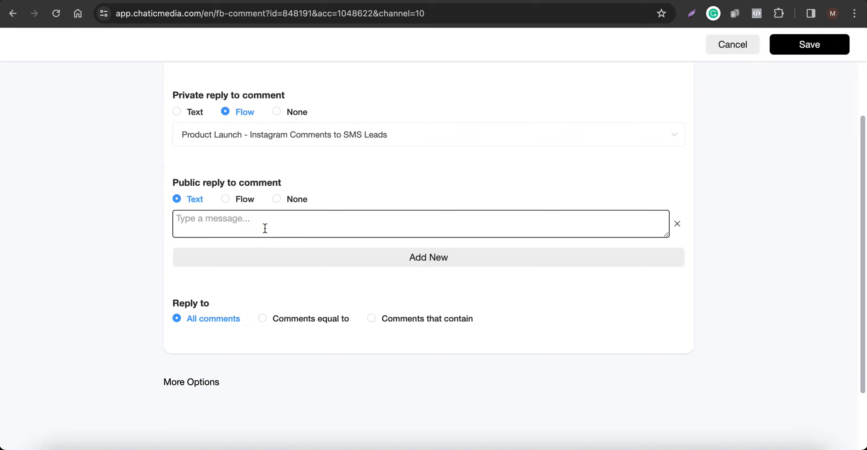
pyautogui.write('Just sent you a DM!')
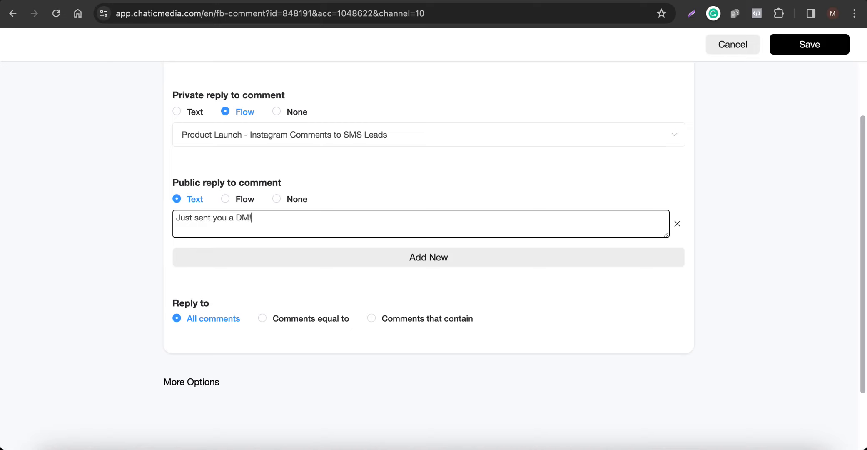
pyautogui.click(344, 260)
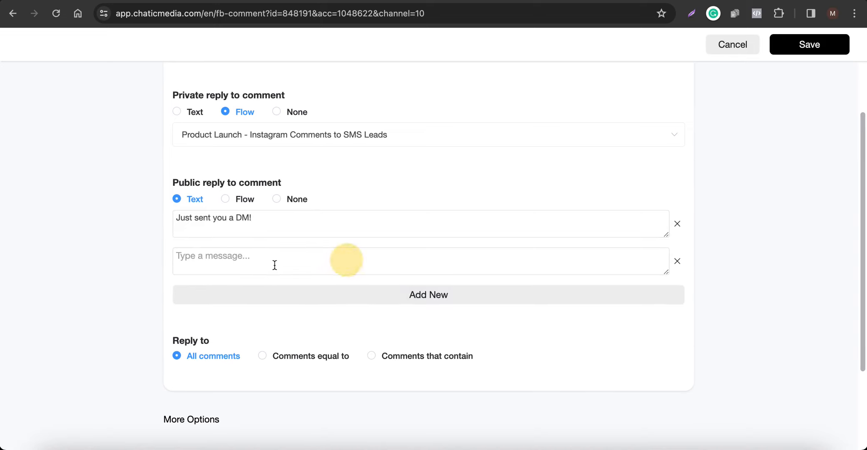
pyautogui.click(273, 265)
pyautogui.write('DM sent!')
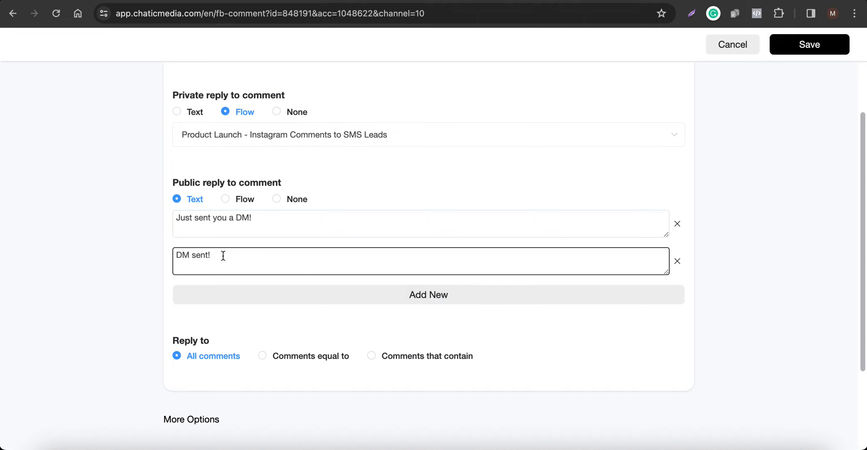
# Publish the product launch flow and set the automation to reply only to comments equal to specified keywords.
pyautogui.scroll(-2, 223, 256)
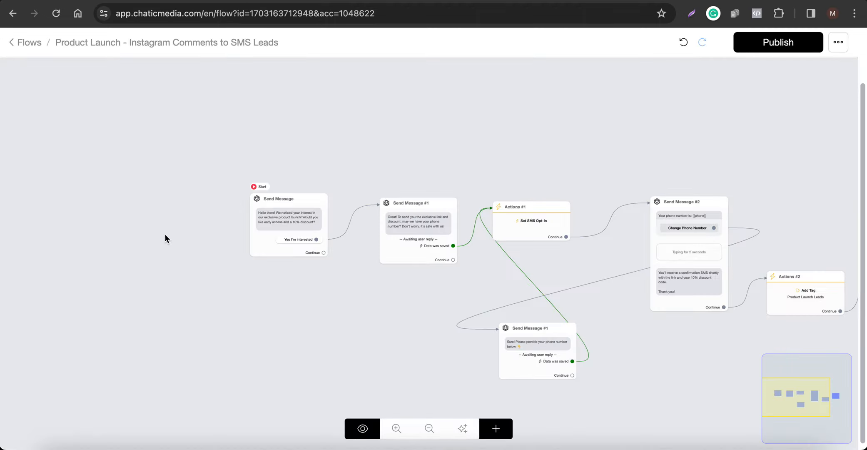
pyautogui.click(764, 47)
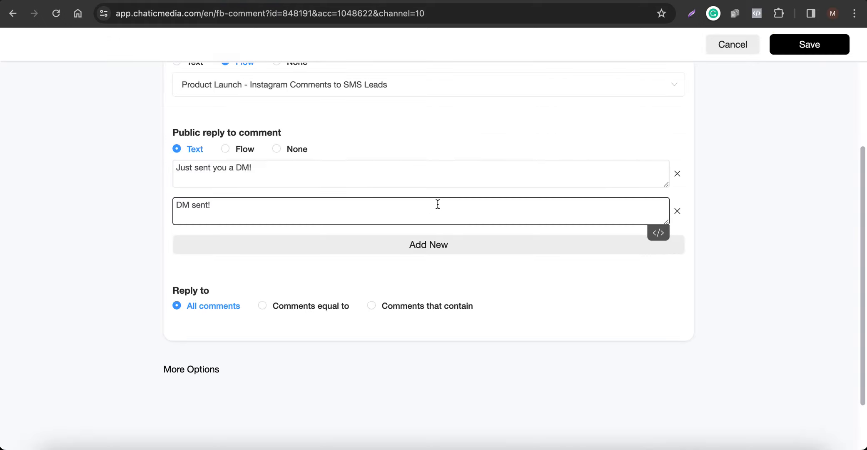
pyautogui.scroll(-2, 437, 204)
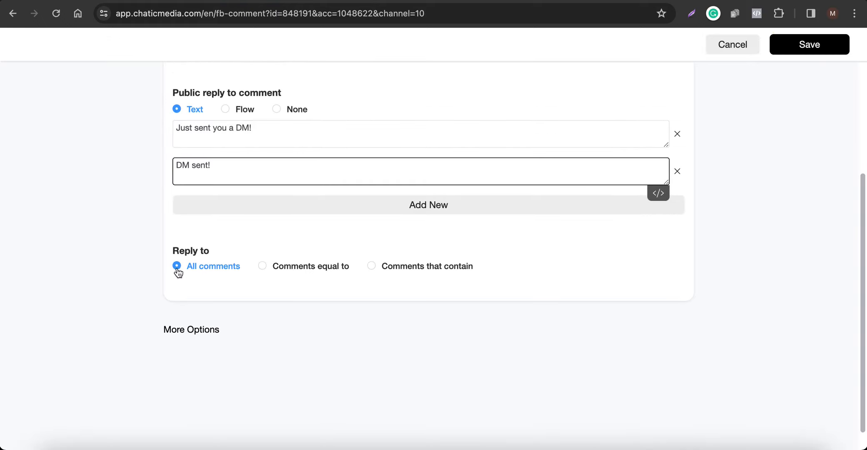
pyautogui.scroll(4, 271, 246)
pyautogui.scroll(-2, 271, 338)
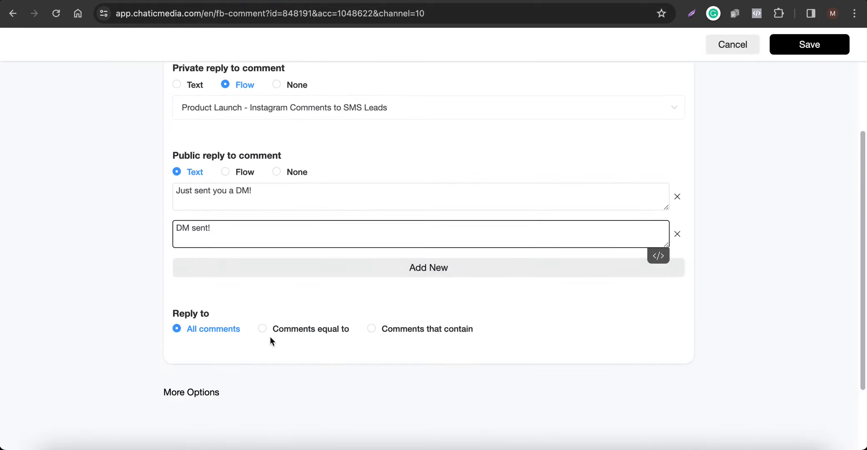
pyautogui.click(285, 331)
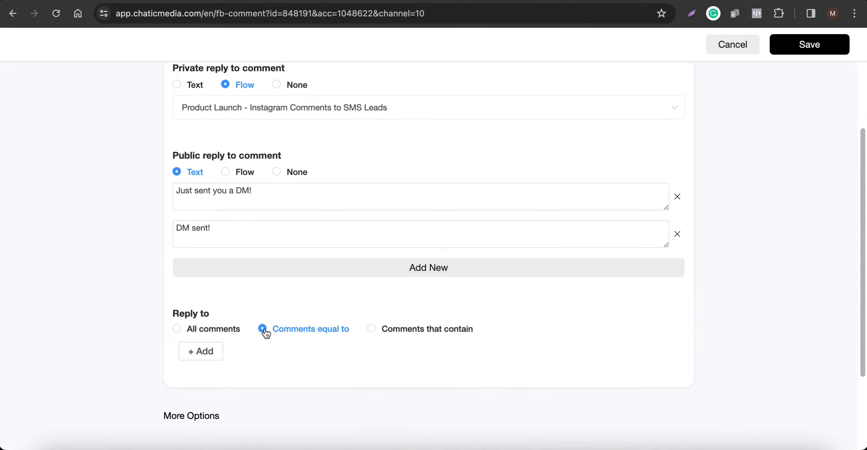
pyautogui.click(791, 46)
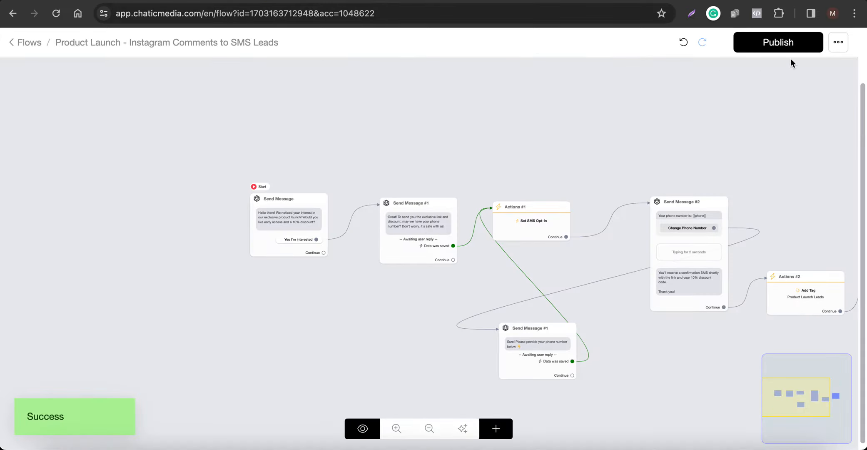
pyautogui.click(846, 41)
pyautogui.click(748, 70)
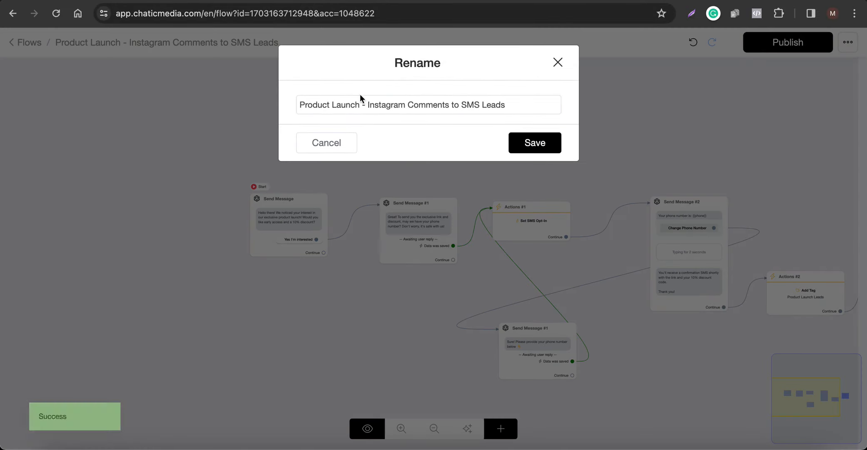
pyautogui.click(349, 104)
pyautogui.doubleClick(349, 105)
pyautogui.click(337, 132)
pyautogui.click(333, 137)
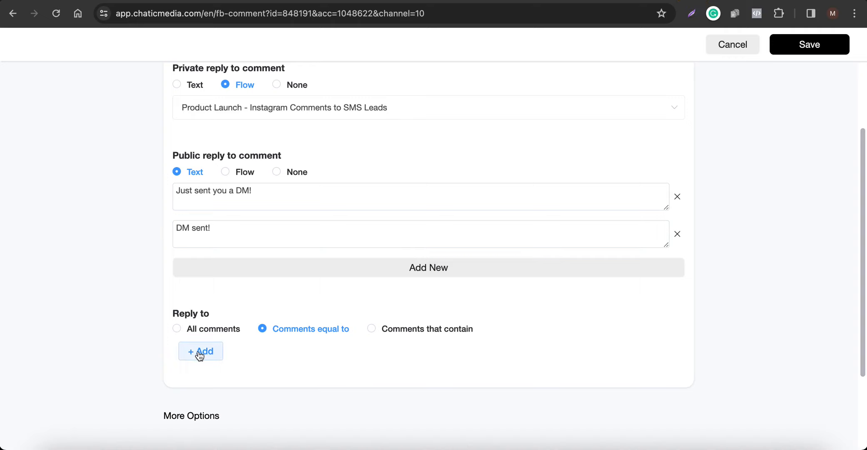
# Add "launch" as the keyword a comment must equal to trigger the automation's replies.
pyautogui.click(199, 356)
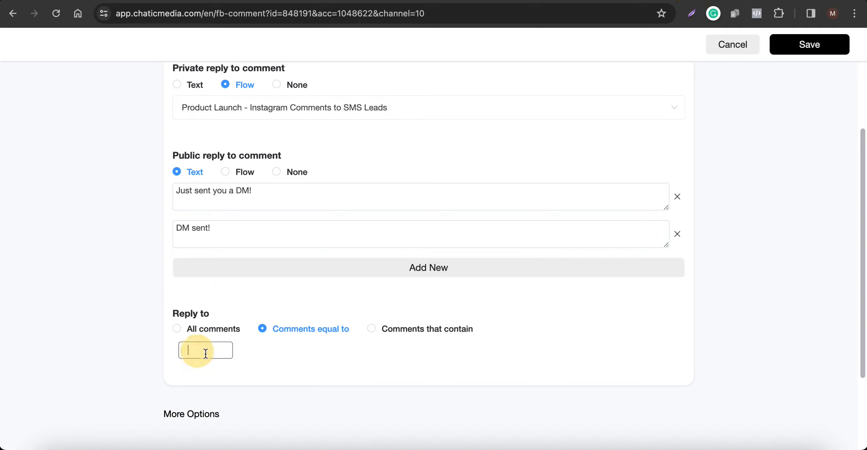
pyautogui.write('launch')
pyautogui.click(299, 387)
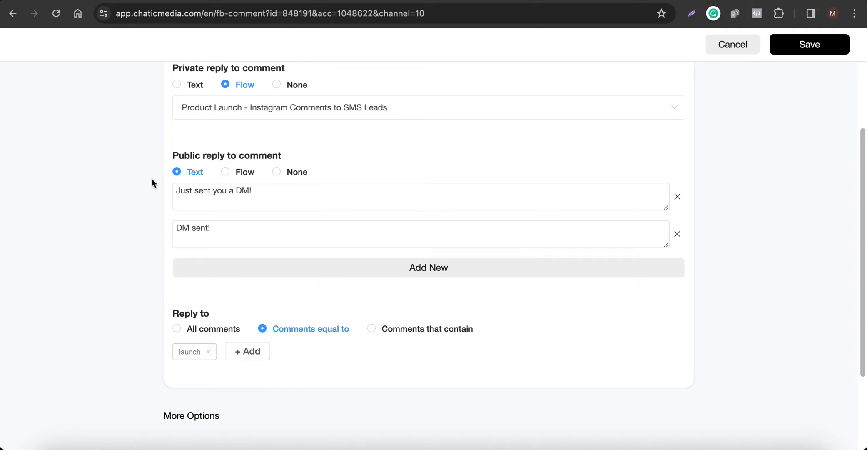
# Review the automation's tracking, reply and keyword settings, and expand the additional options to examine keyword exclusions and reply rules.
pyautogui.scroll(3, 263, 87)
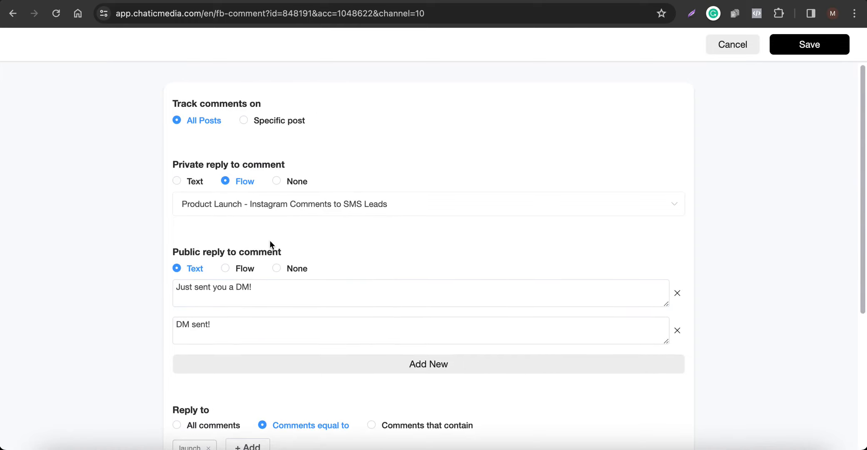
pyautogui.scroll(-5, 269, 240)
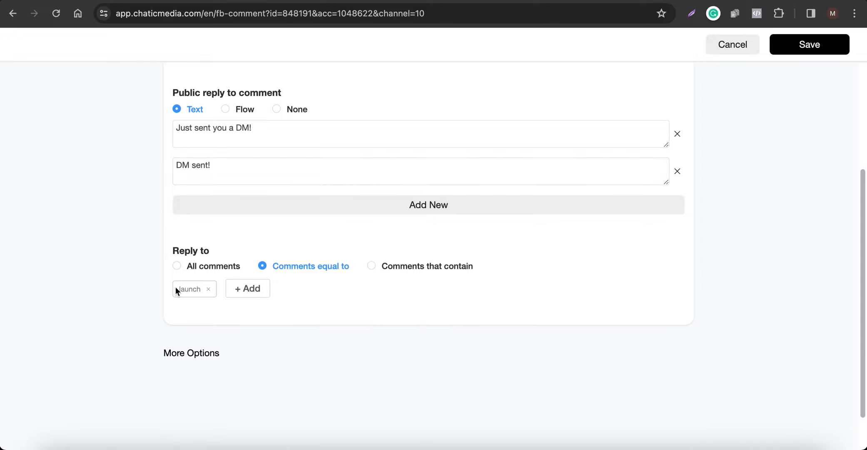
pyautogui.scroll(5, 315, 207)
pyautogui.scroll(-3, 331, 259)
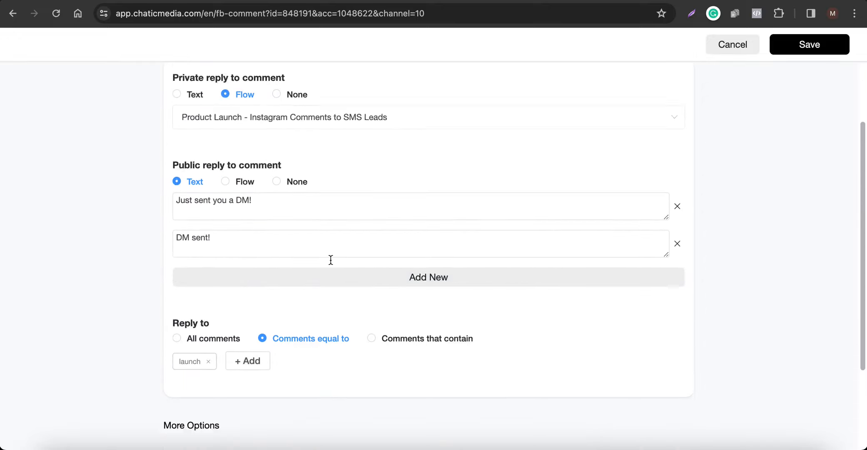
pyautogui.scroll(-1, 331, 260)
pyautogui.click(195, 387)
pyautogui.scroll(-8, 248, 382)
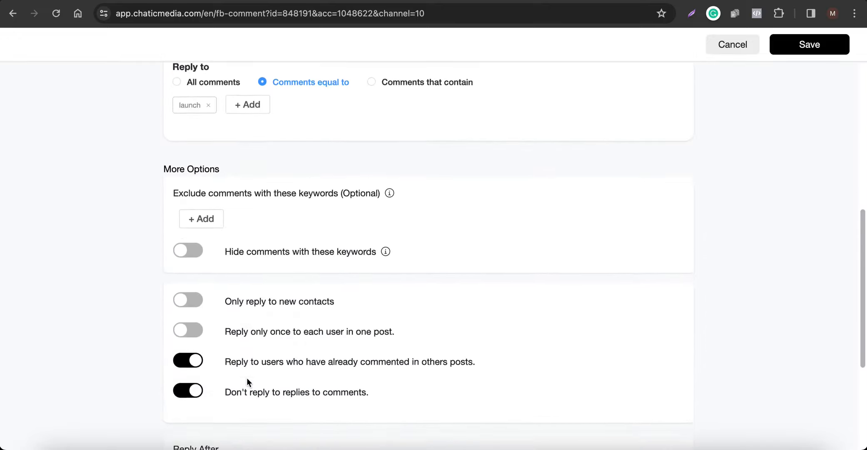
pyautogui.scroll(2, 269, 329)
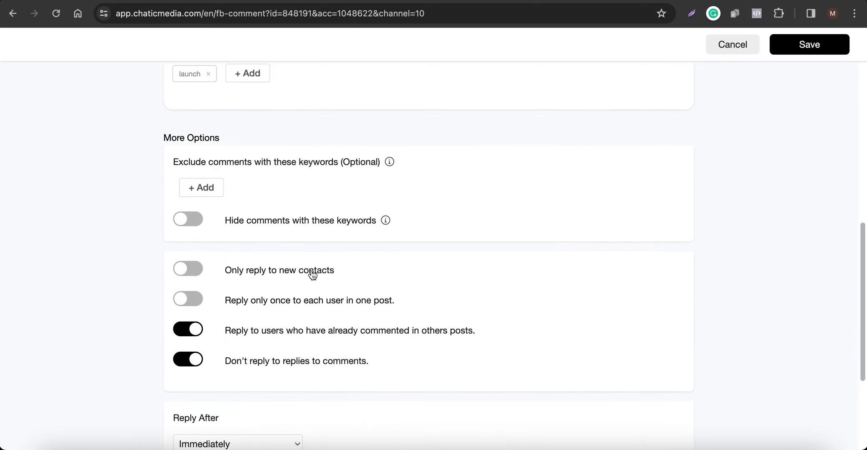
# Look through the automation's reply delay options, trying Seconds, and set the delay back to Immediately.
pyautogui.scroll(-2, 309, 270)
pyautogui.scroll(-1, 276, 247)
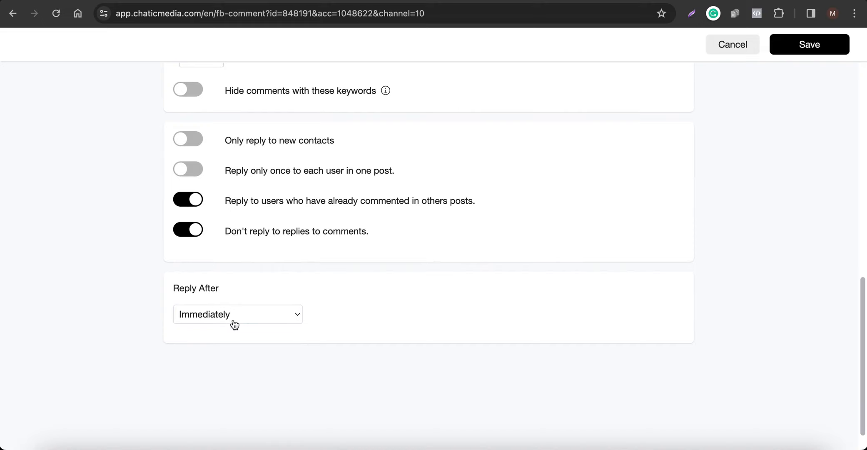
pyautogui.scroll(1, 235, 324)
pyautogui.click(230, 335)
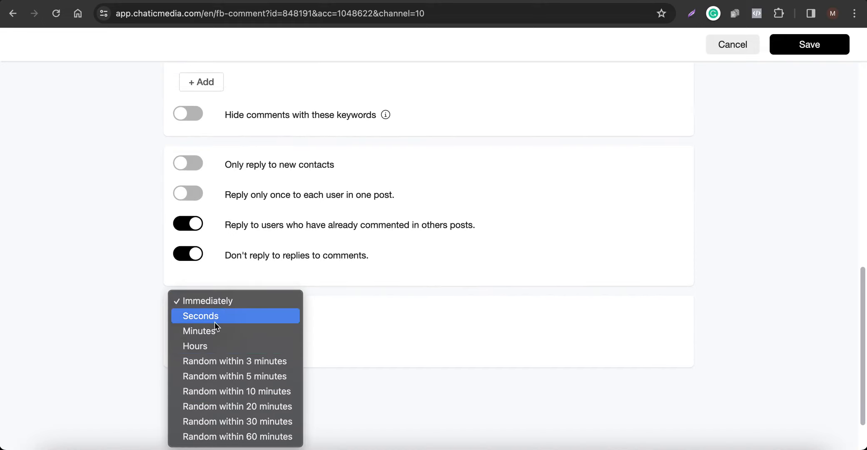
pyautogui.click(215, 320)
pyautogui.click(215, 345)
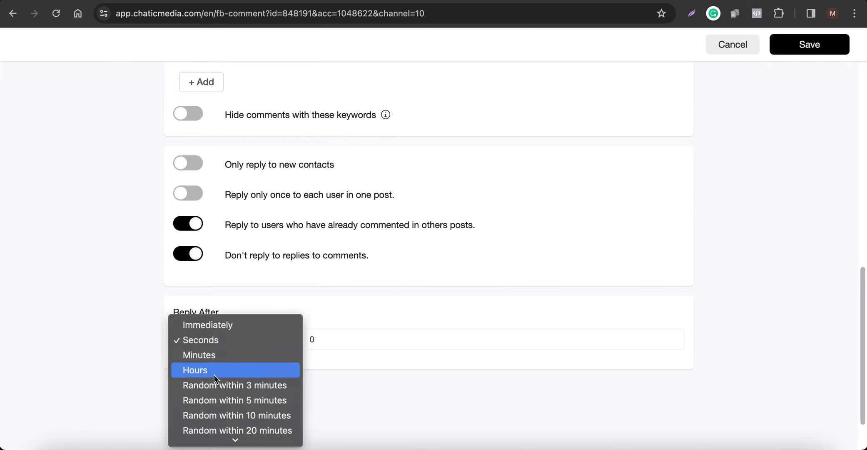
pyautogui.scroll(-2, 214, 408)
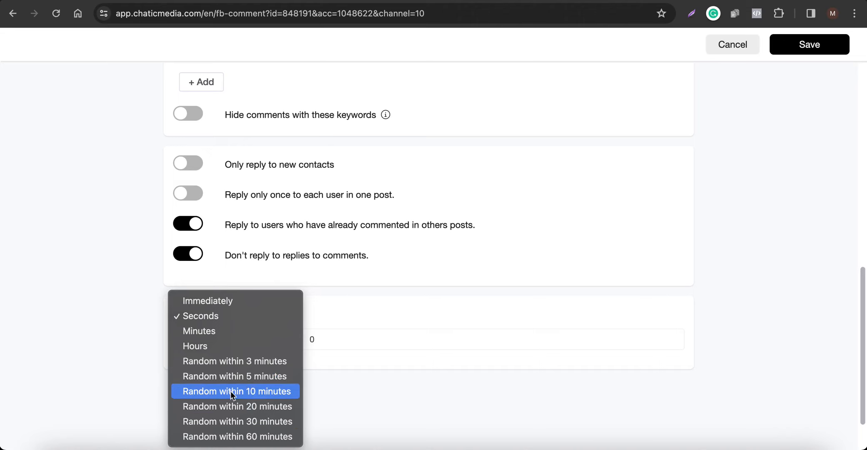
pyautogui.click(230, 300)
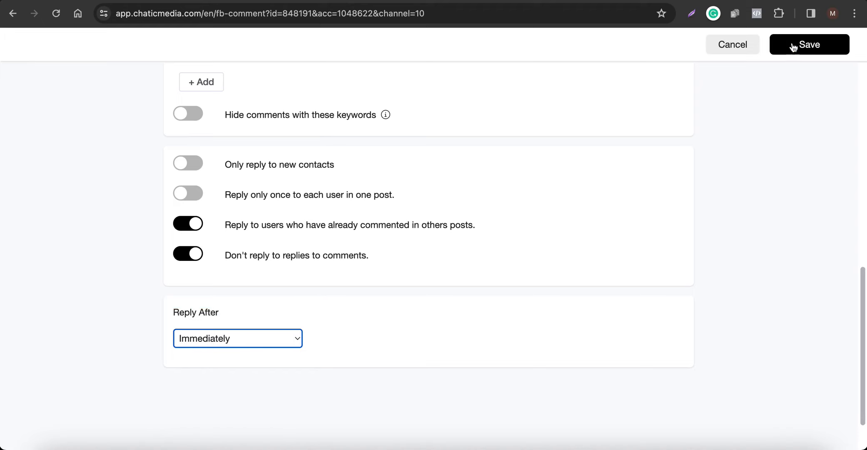
# Save the comment automation and enable Product Launch in the list of Instagram comment automations.
pyautogui.click(819, 43)
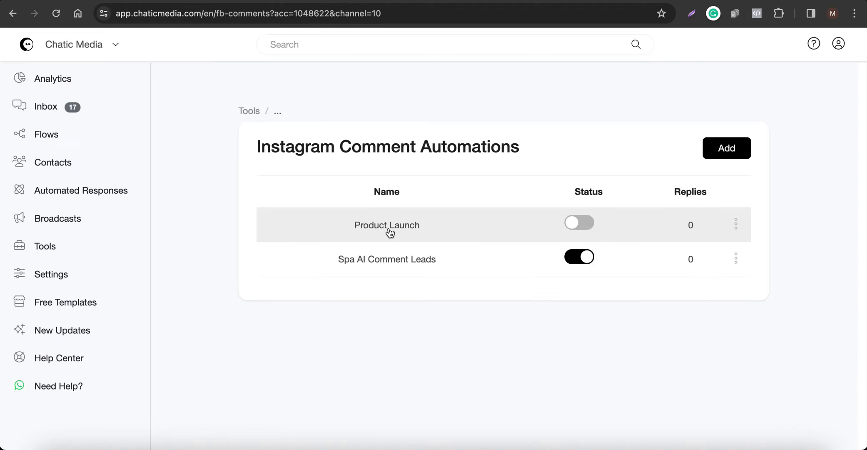
pyautogui.click(581, 224)
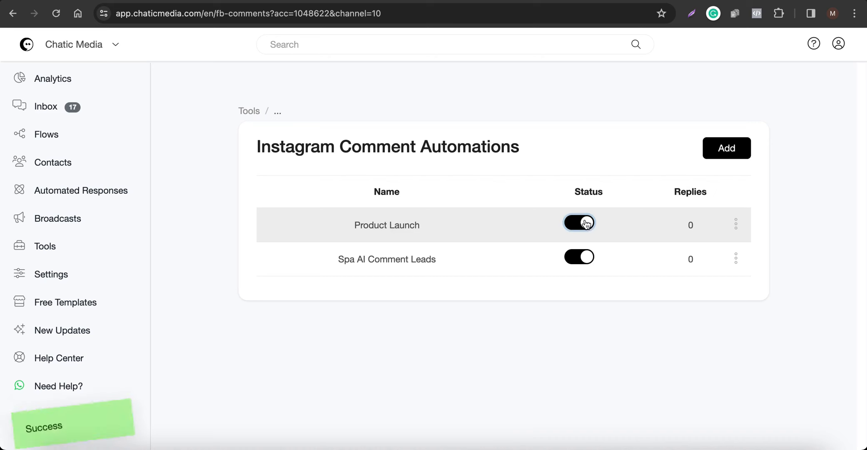
# Switch to the scrcpy phone mirror and post the comment "Launch" on Chatic Media's business hours chatbot post in Instagram.
pyautogui.click(754, 445)
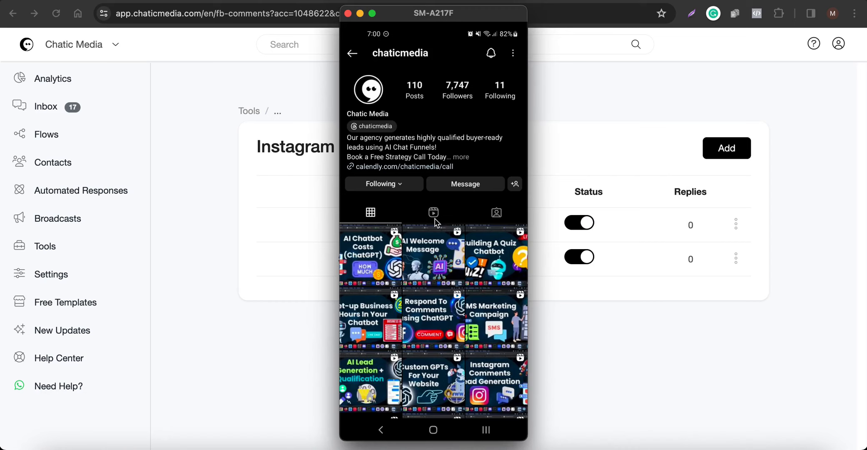
pyautogui.scroll(-3, 436, 223)
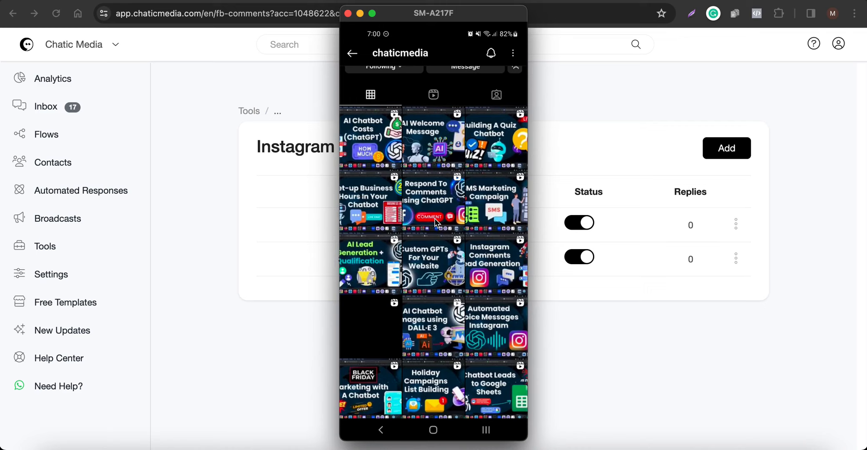
pyautogui.click(435, 222)
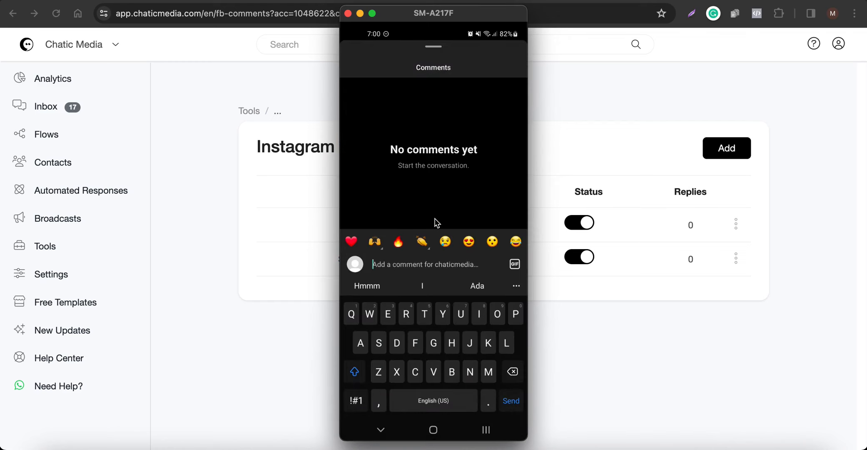
pyautogui.write('Launch')
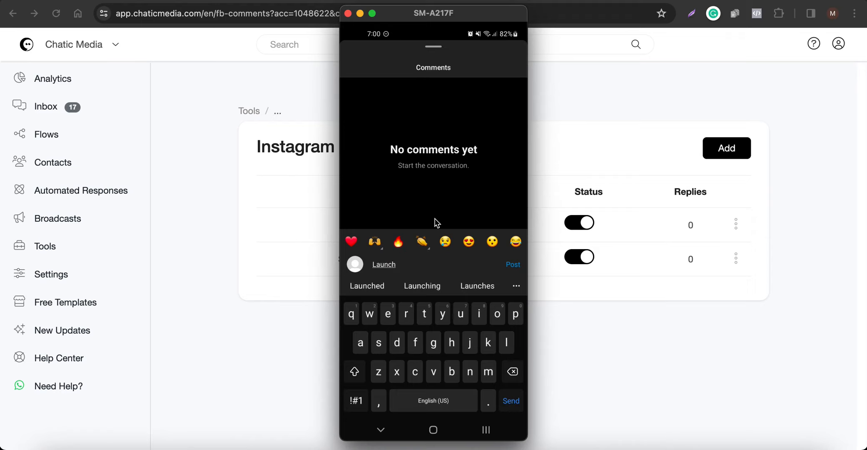
pyautogui.press('Return')
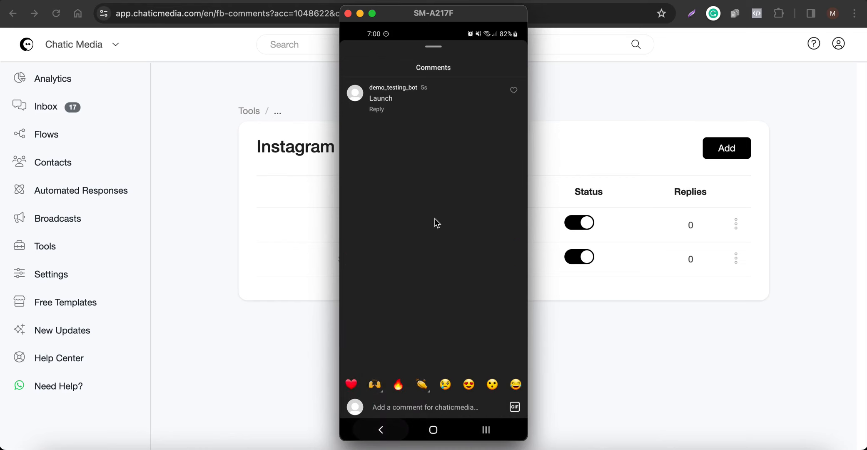
# Reopen the post's comments to check for the automated public reply to the "Launch" comment.
pyautogui.rightClick(434, 219)
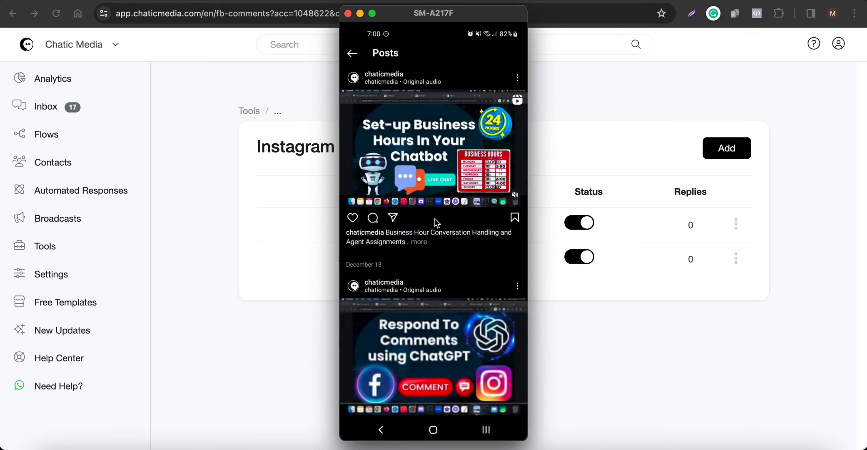
pyautogui.click(435, 219)
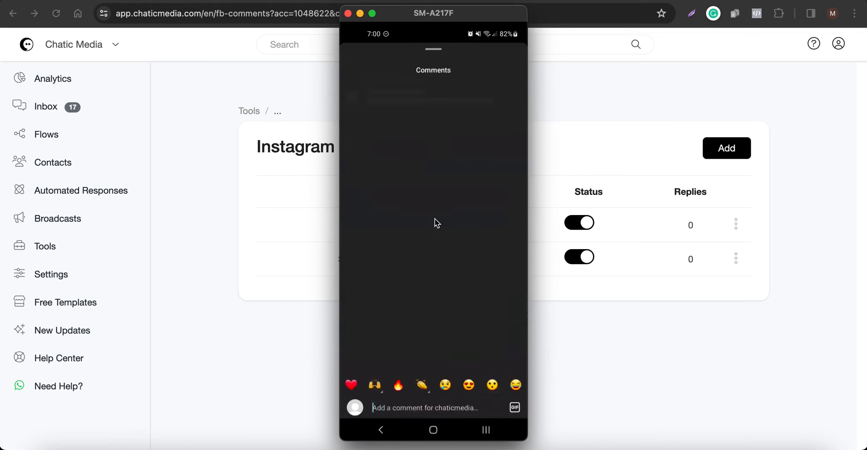
pyautogui.rightClick(435, 218)
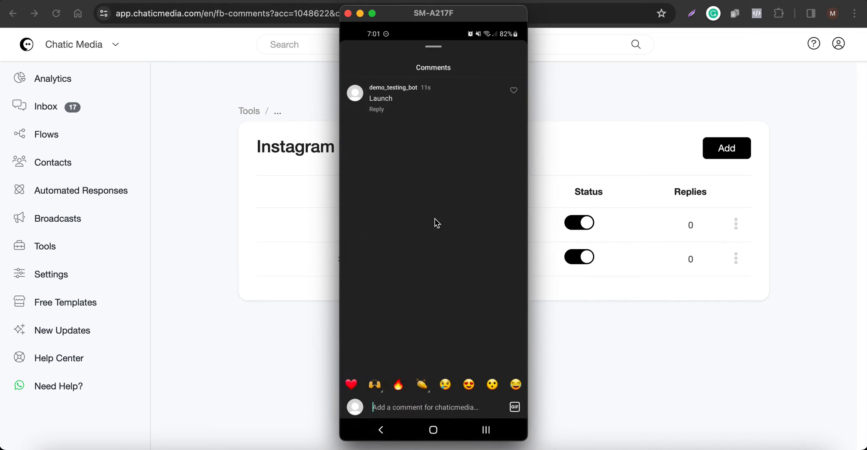
pyautogui.rightClick(434, 219)
pyautogui.click(434, 218)
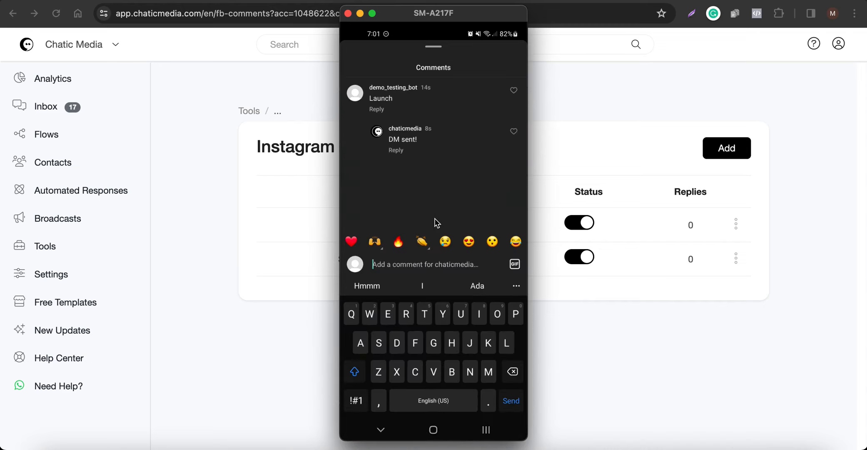
# Open the Product Launch automation and compare its public reply variants with the reply under the Instagram comment.
pyautogui.click(601, 192)
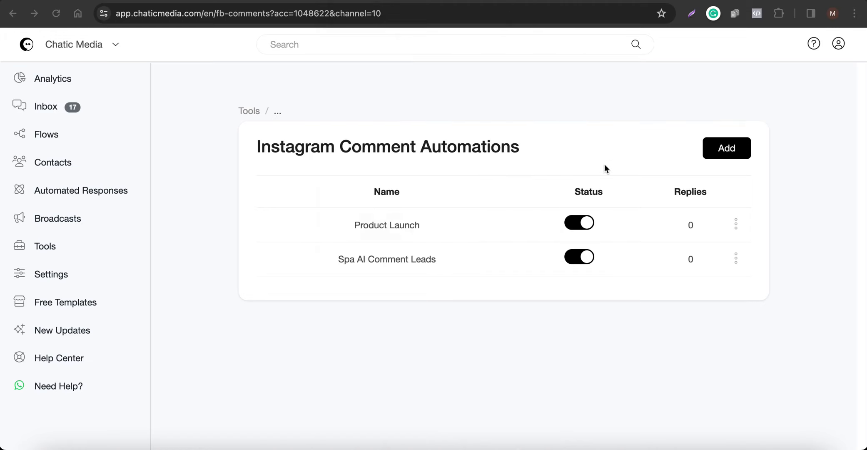
pyautogui.click(430, 232)
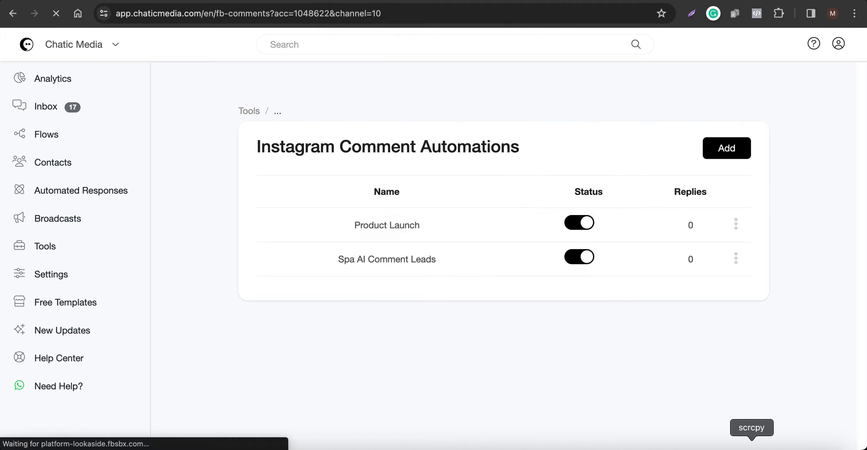
pyautogui.click(754, 445)
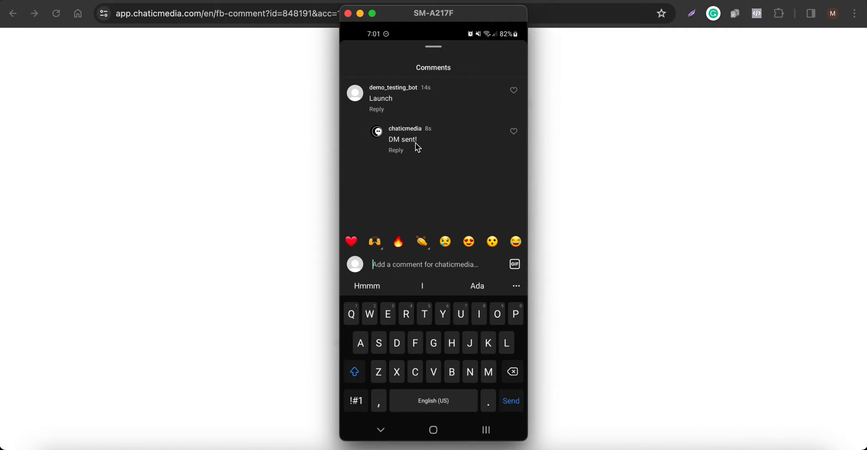
pyautogui.click(88, 228)
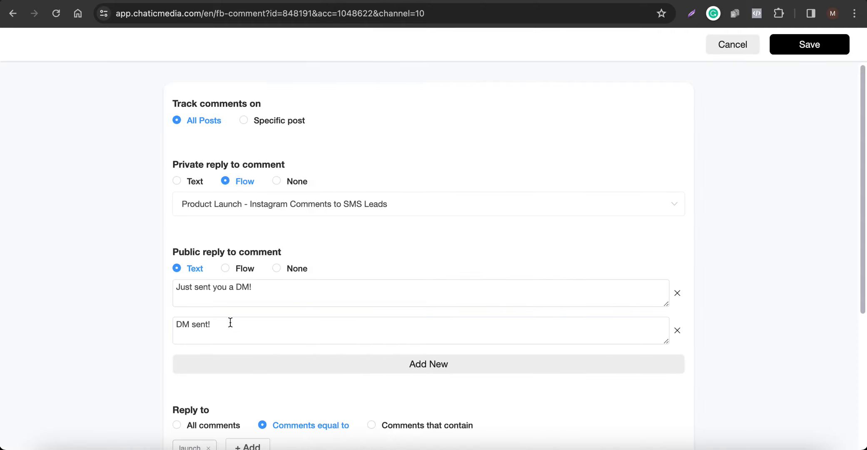
pyautogui.moveTo(230, 323); pyautogui.dragTo(153, 322)
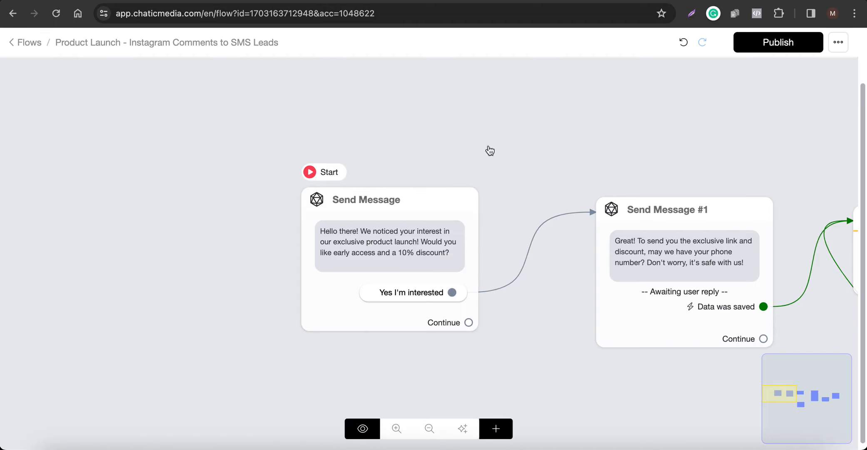
# Place the phone mirror beside the product launch flow and compare the Instagram DM conversation with the flow's messages.
pyautogui.click(755, 445)
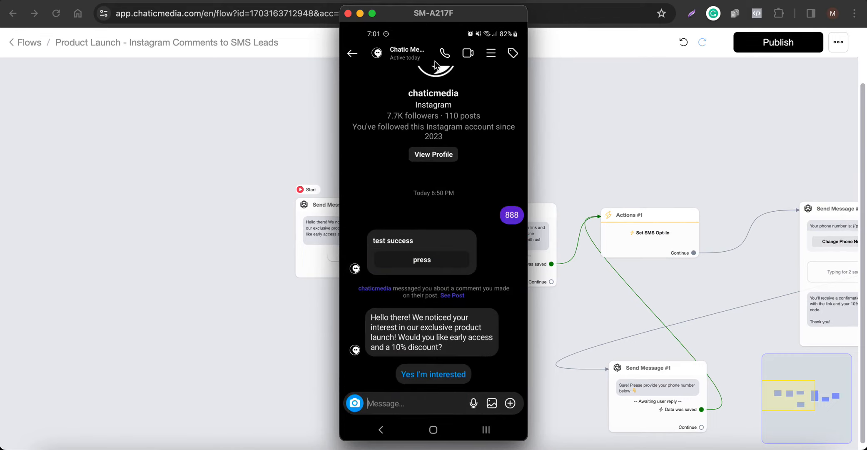
pyautogui.moveTo(453, 21); pyautogui.dragTo(207, 27)
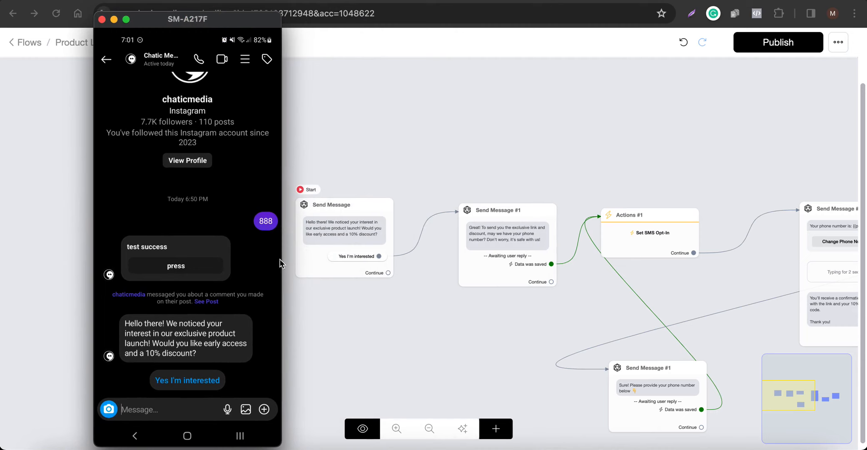
pyautogui.scroll(2, 357, 257)
pyautogui.scroll(3, 357, 257)
pyautogui.scroll(-3, 514, 235)
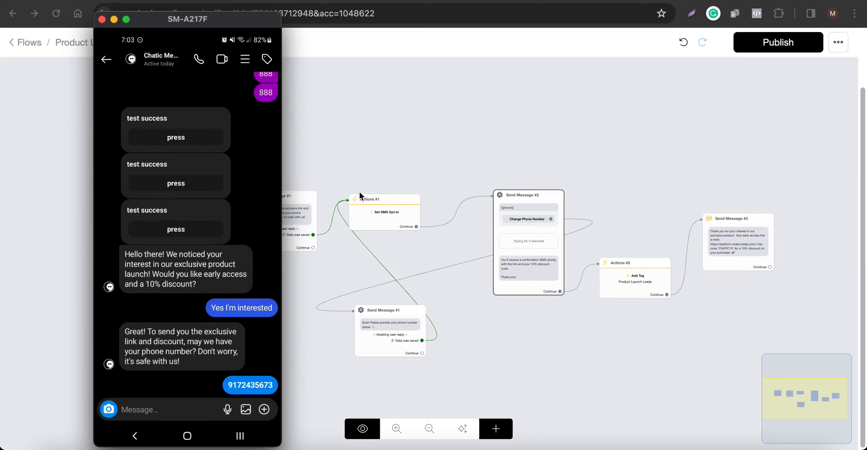
pyautogui.scroll(5, 474, 207)
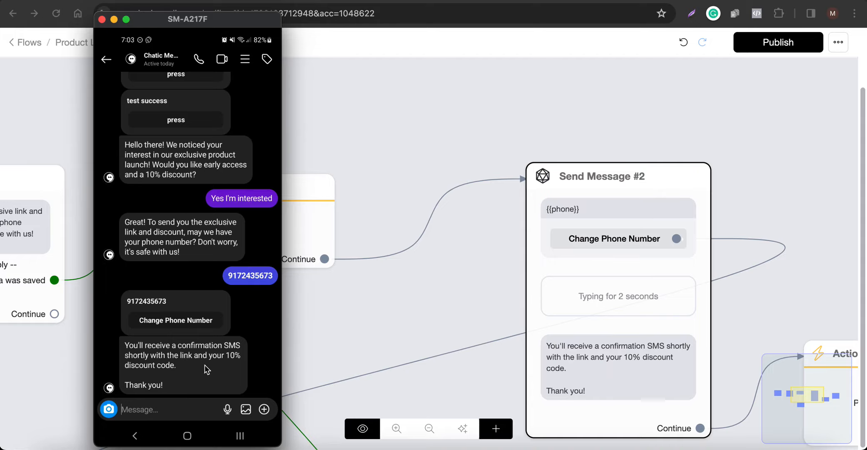
# Examine the flow's Send Message #3 SMS step and compare it with the text message on the phone.
pyautogui.click(440, 133)
pyautogui.scroll(-5, 229, 157)
pyautogui.scroll(10, 617, 205)
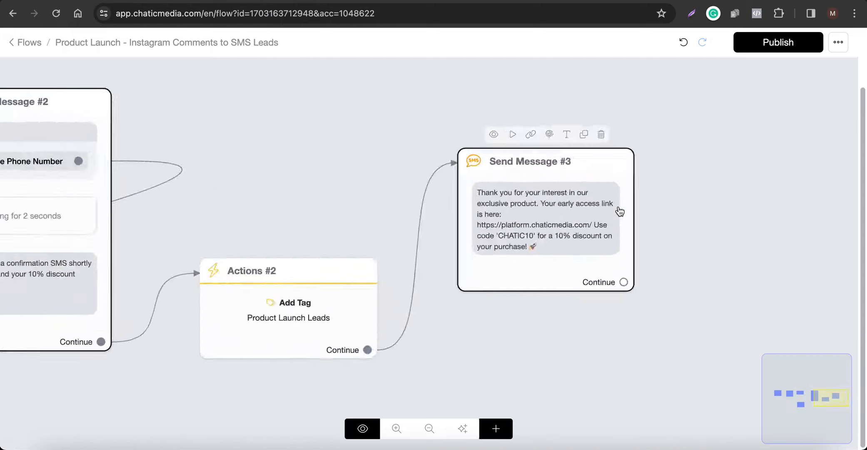
pyautogui.scroll(-10, 525, 294)
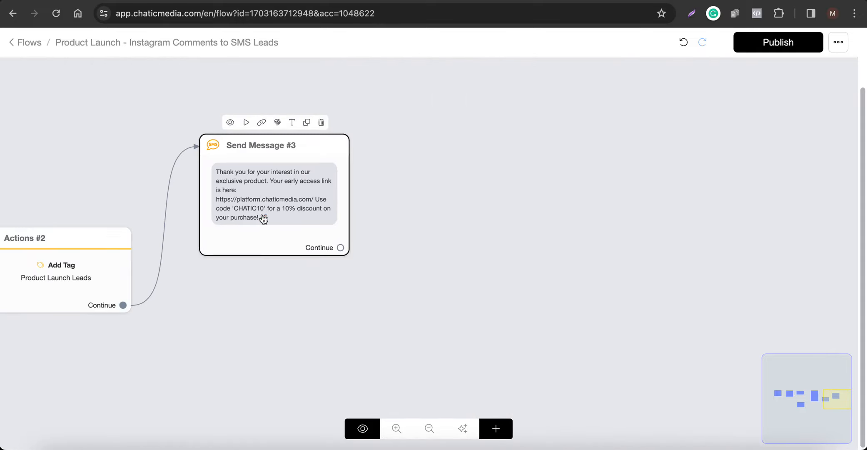
pyautogui.moveTo(277, 292); pyautogui.dragTo(351, 305)
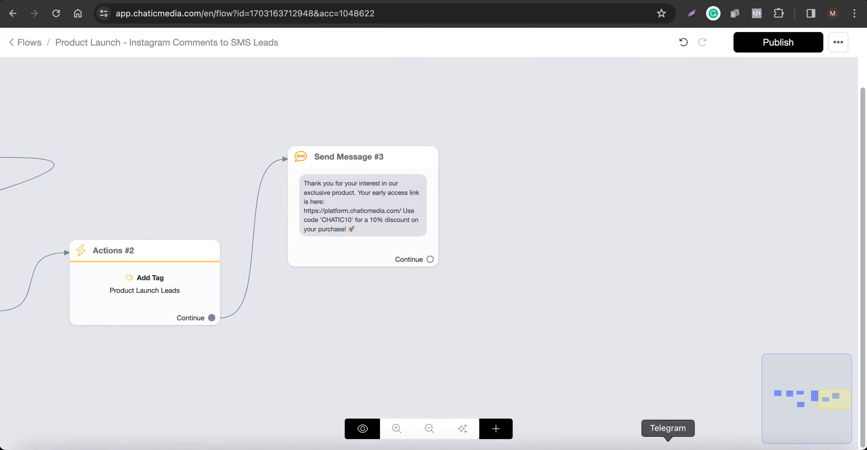
pyautogui.click(752, 441)
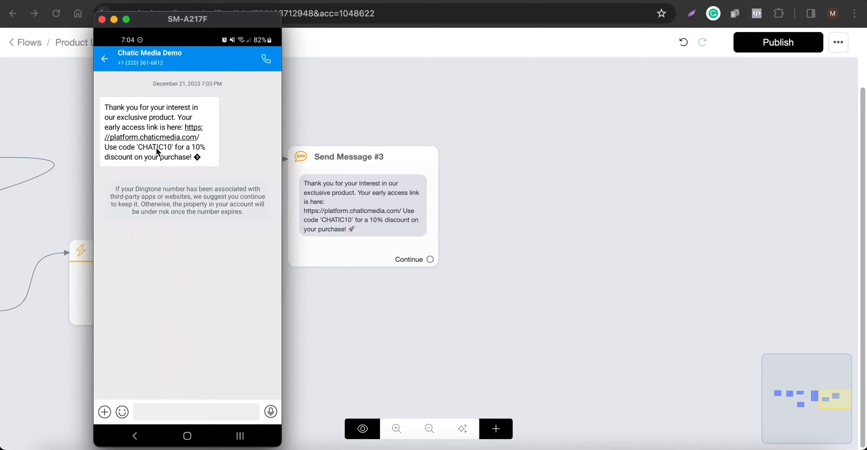
pyautogui.click(288, 158)
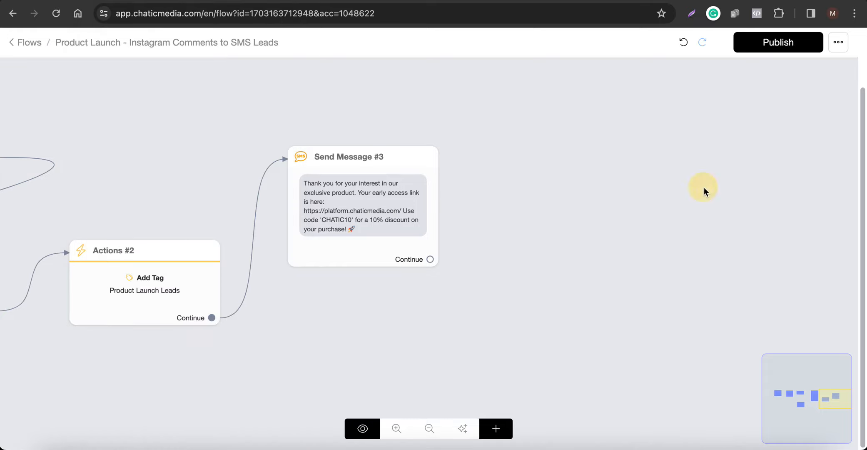
# Review the overall flow and examine the Actions #2 step that adds the Product Launch Leads tag.
pyautogui.scroll(-5, 704, 187)
pyautogui.scroll(5, 521, 208)
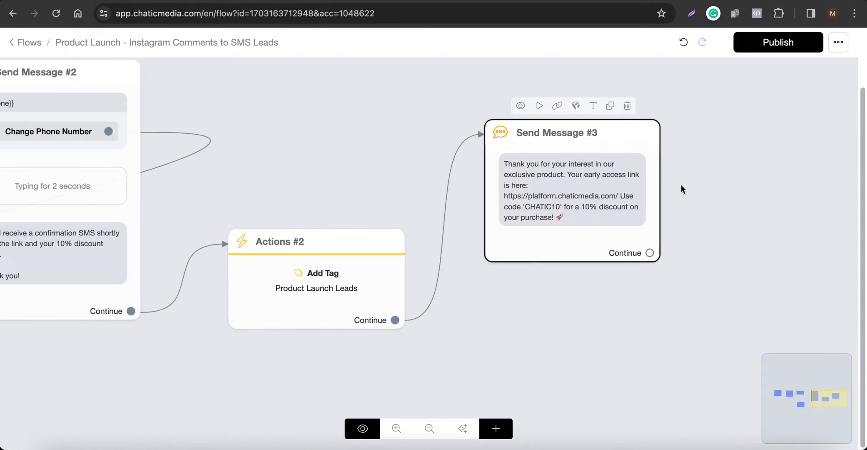
pyautogui.scroll(-6, 705, 188)
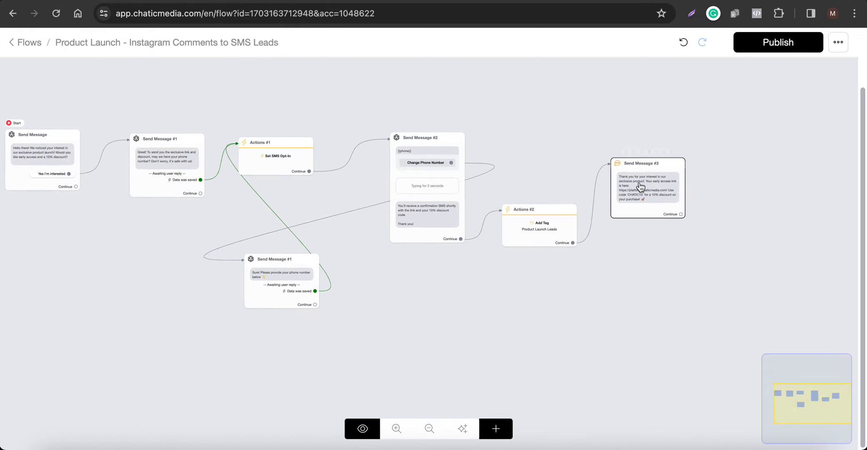
pyautogui.scroll(6, 537, 227)
pyautogui.scroll(1, 547, 240)
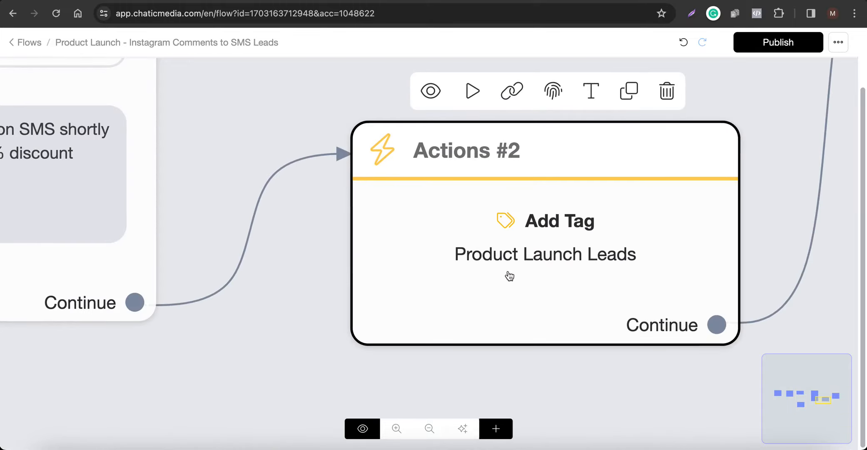
pyautogui.scroll(-1, 540, 268)
pyautogui.scroll(-6, 541, 270)
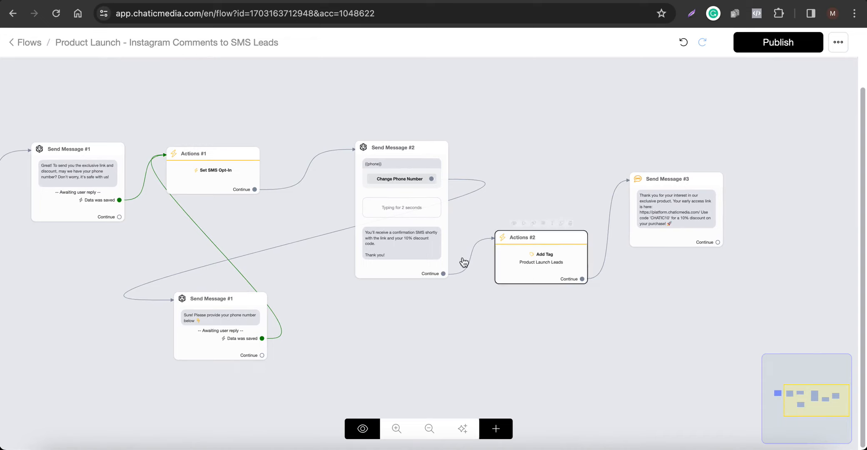
pyautogui.scroll(5, 548, 275)
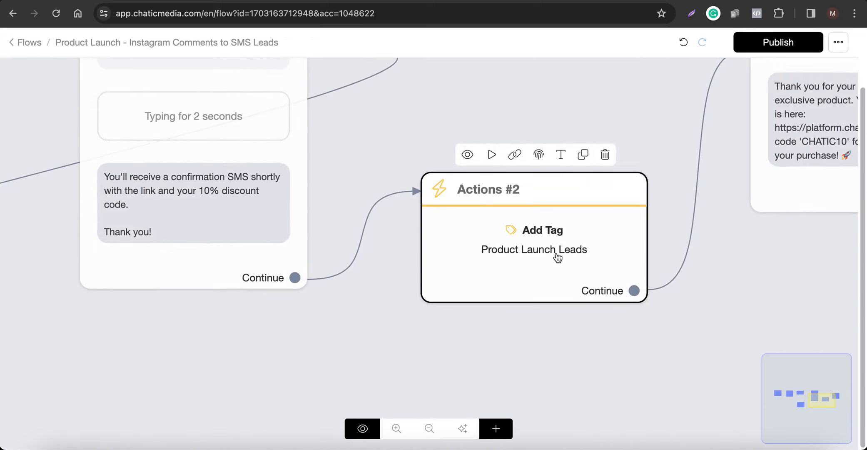
# Review the complete product launch flow from its start message through the final SMS message.
pyautogui.scroll(-5, 617, 254)
pyautogui.scroll(-3, 618, 255)
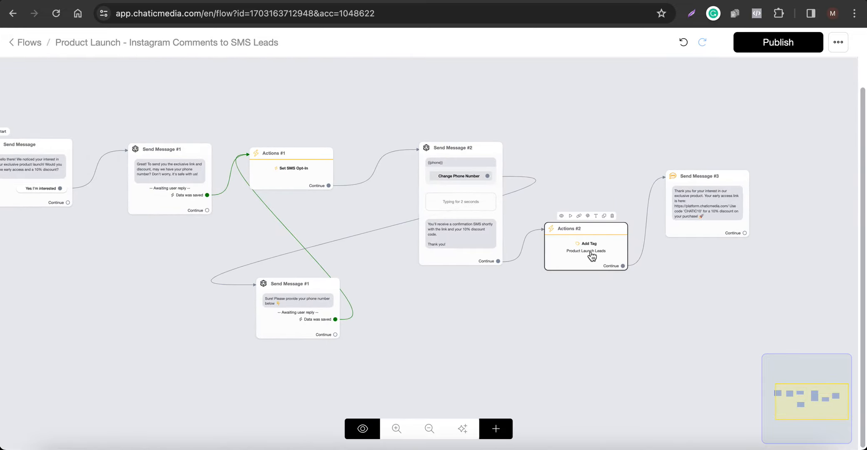
pyautogui.scroll(-3, 585, 255)
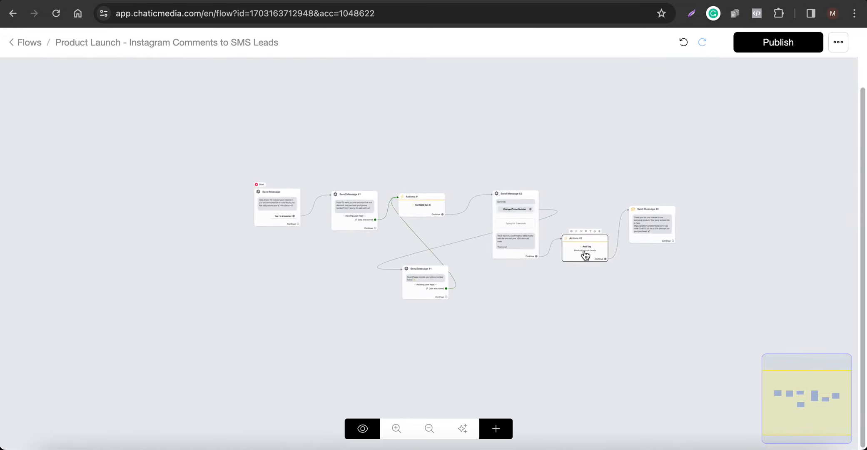
pyautogui.scroll(6, 585, 255)
pyautogui.scroll(-2, 585, 255)
pyautogui.scroll(-5, 585, 255)
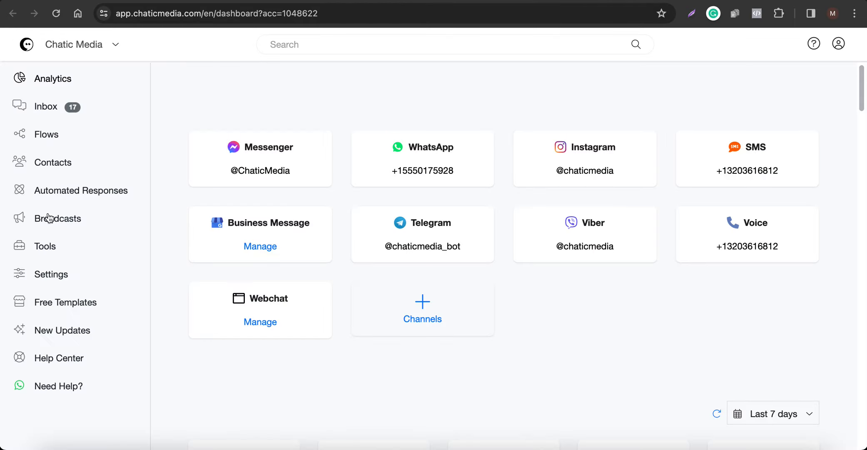
# Start a new broadcast and choose SMS as its channel.
pyautogui.keyDown('super'); pyautogui.click(50, 217); pyautogui.keyUp('super')
pyautogui.click(714, 191)
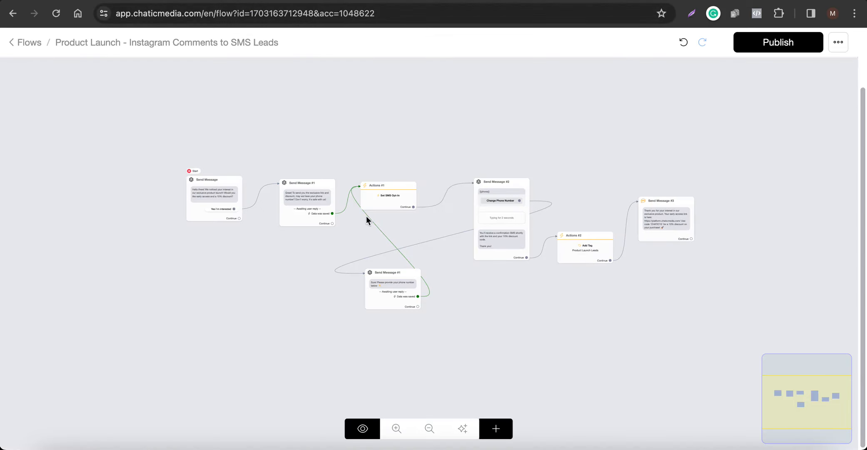
pyautogui.click(373, 197)
pyautogui.scroll(5, 375, 196)
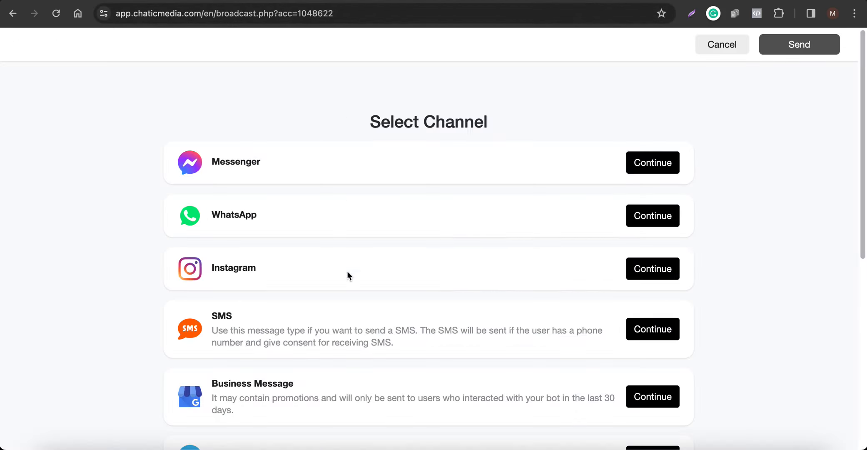
pyautogui.scroll(-2, 347, 274)
pyautogui.click(665, 244)
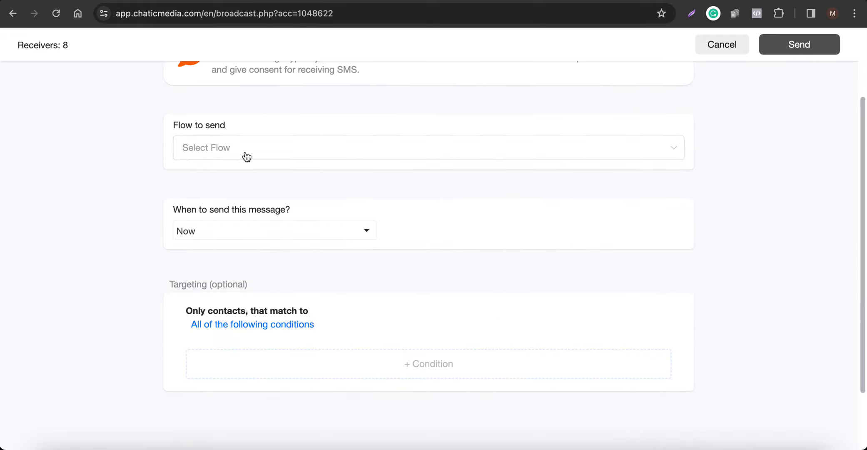
# Target the SMS broadcast at contacts whose Tags condition is Product Launch Leads.
pyautogui.scroll(2, 246, 157)
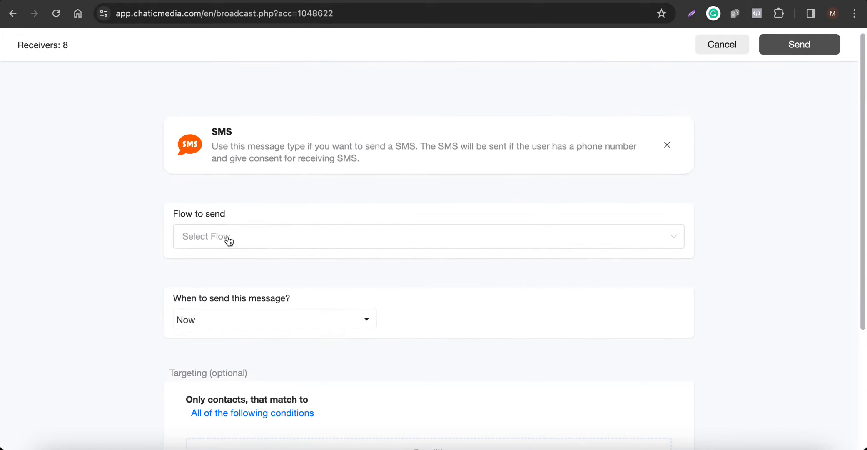
pyautogui.scroll(-3, 229, 241)
pyautogui.scroll(3, 227, 240)
pyautogui.scroll(-4, 305, 318)
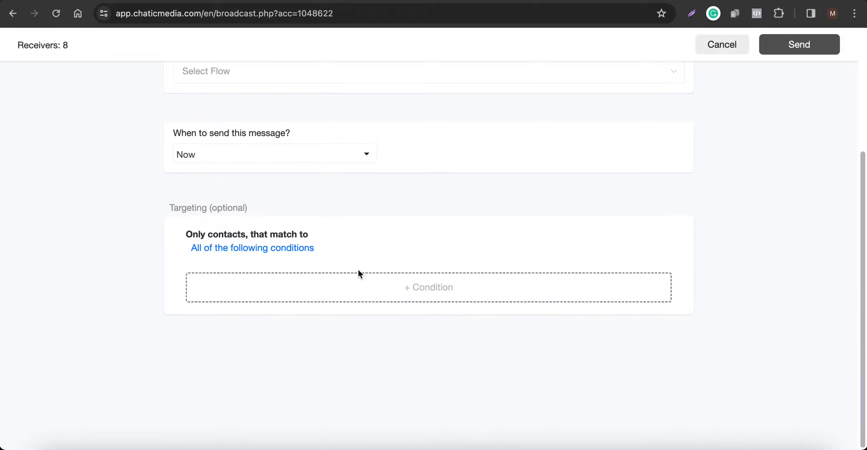
pyautogui.click(354, 288)
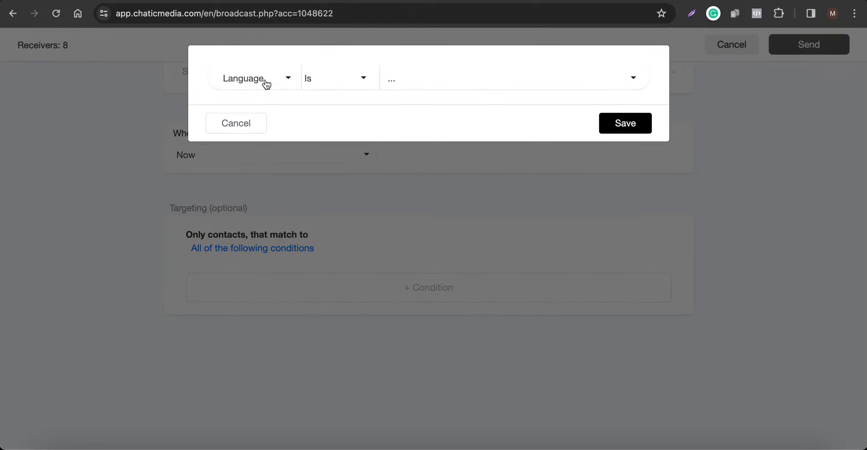
pyautogui.click(267, 84)
pyautogui.write('tag')
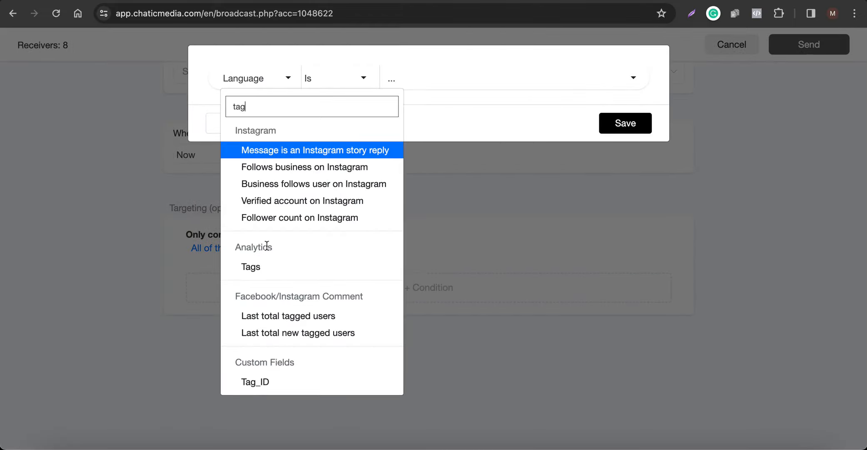
pyautogui.click(266, 268)
pyautogui.click(436, 79)
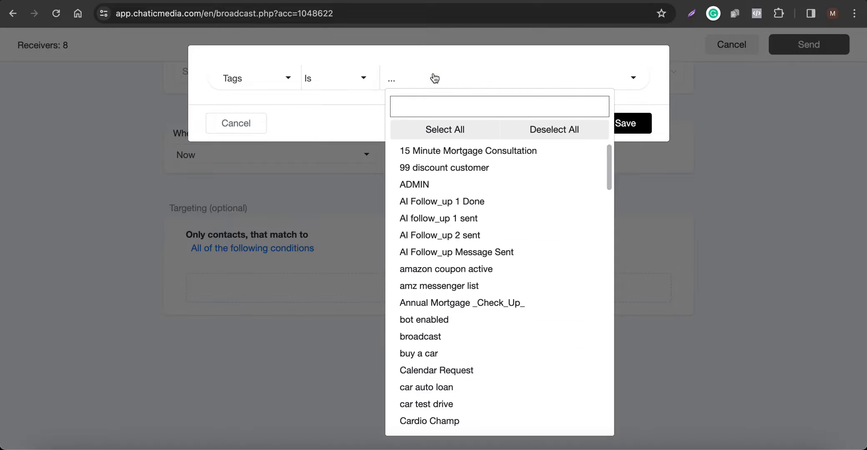
pyautogui.write('laun')
pyautogui.click(422, 151)
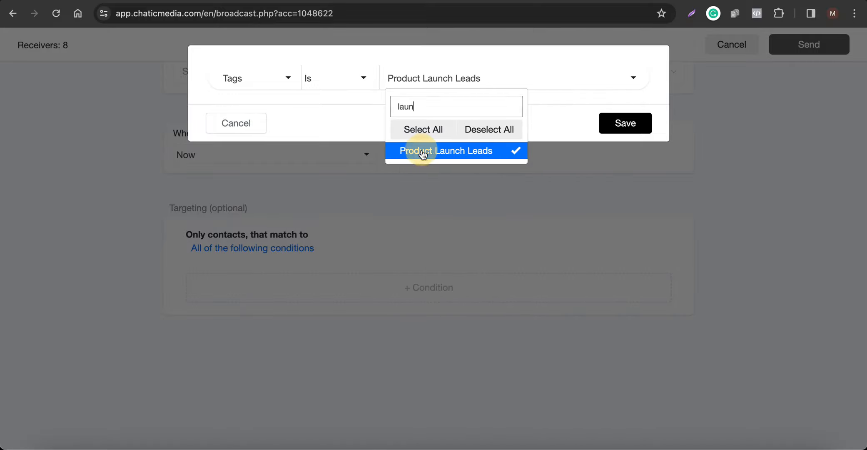
pyautogui.click(615, 125)
# Check the broadcast's receiver count and look through the flows available to send.
pyautogui.scroll(2, 310, 292)
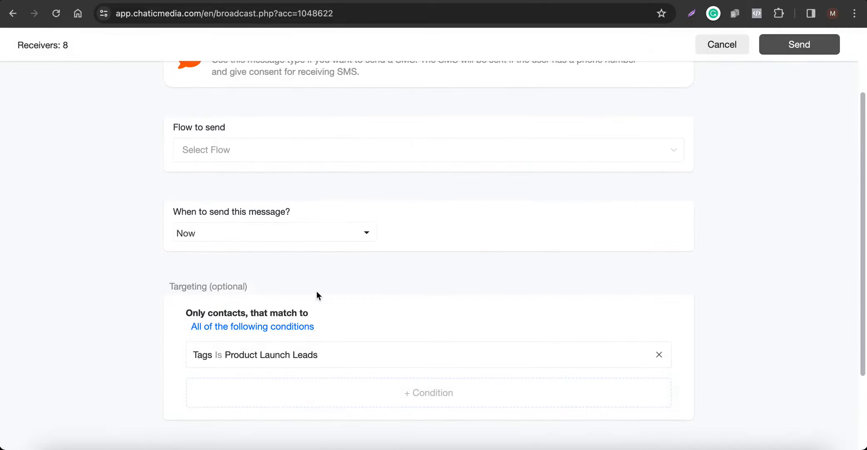
pyautogui.scroll(1, 338, 302)
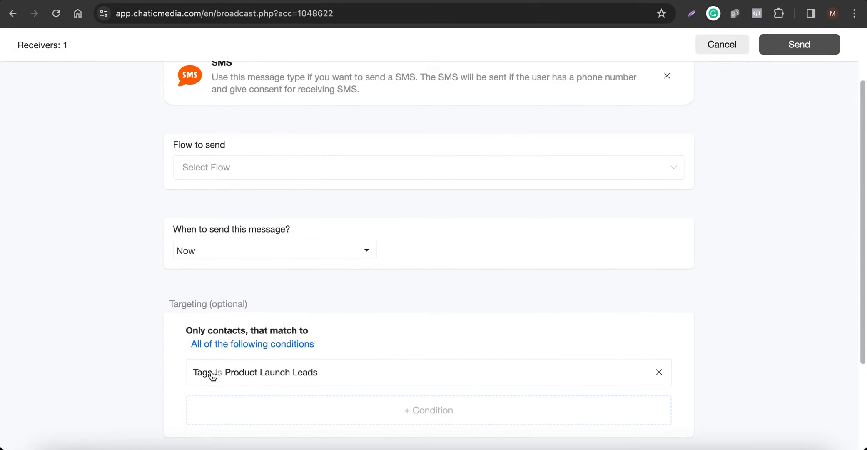
pyautogui.moveTo(77, 46); pyautogui.dragTo(22, 44)
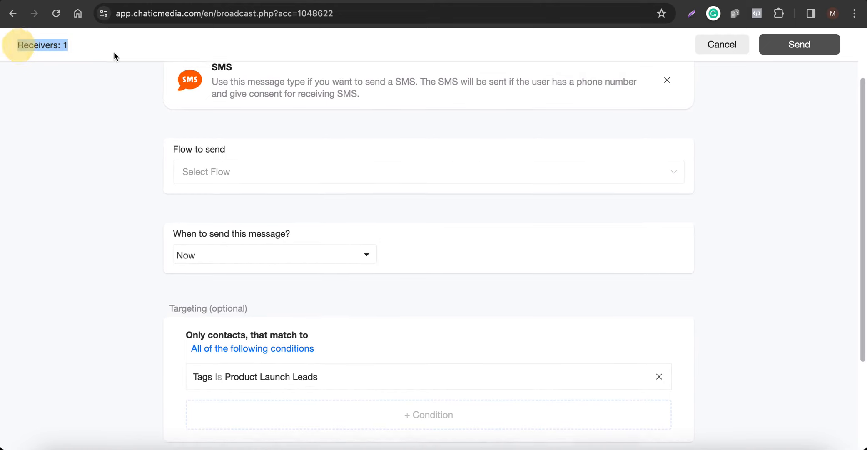
pyautogui.click(225, 176)
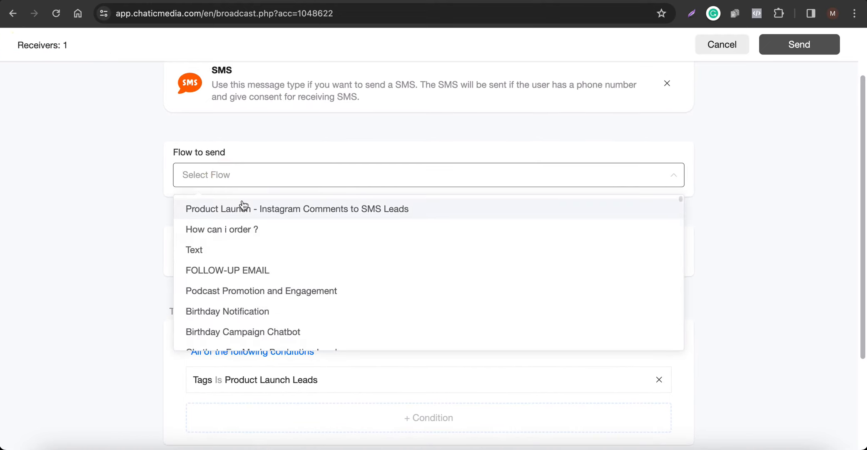
pyautogui.click(251, 175)
# Create a new flow named "SMS Broadcast".
pyautogui.click(246, 1)
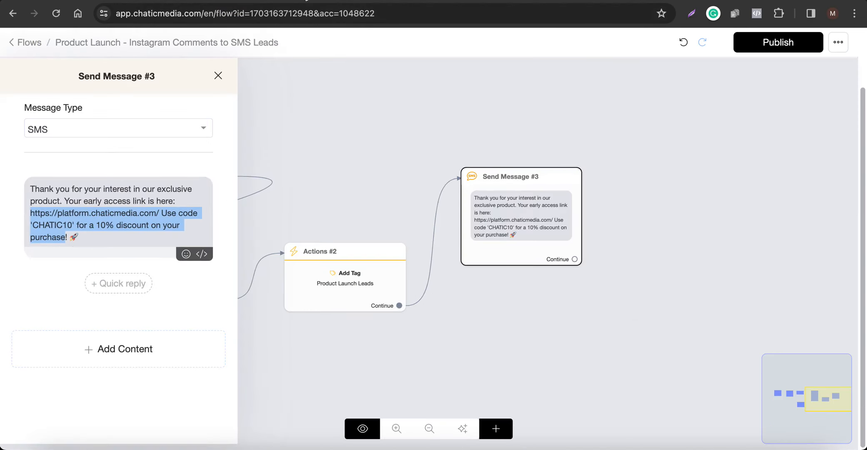
pyautogui.click(306, 2)
pyautogui.click(727, 189)
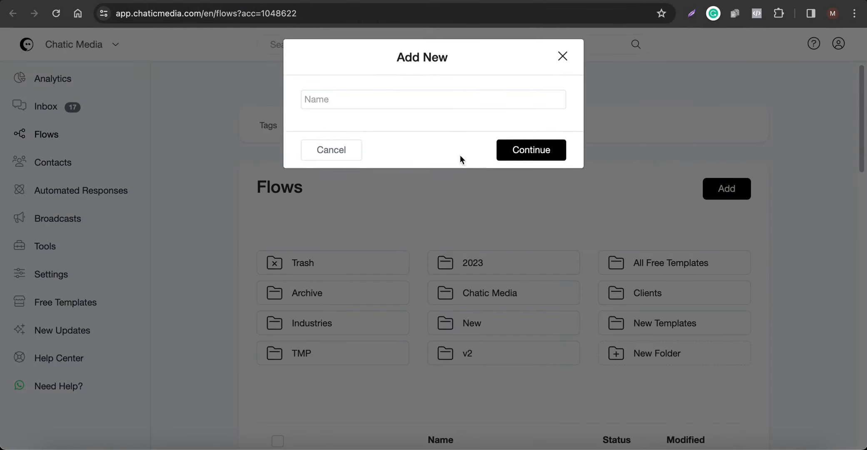
pyautogui.click(342, 97)
pyautogui.write('SMS Broadcast')
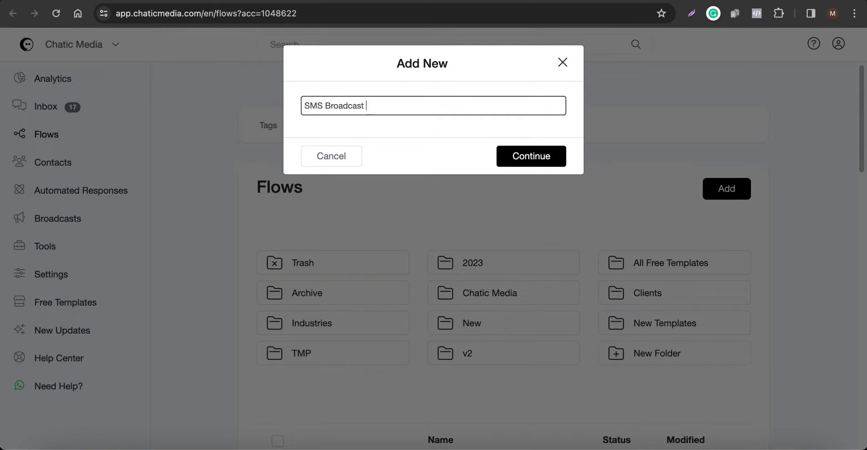
pyautogui.click(517, 157)
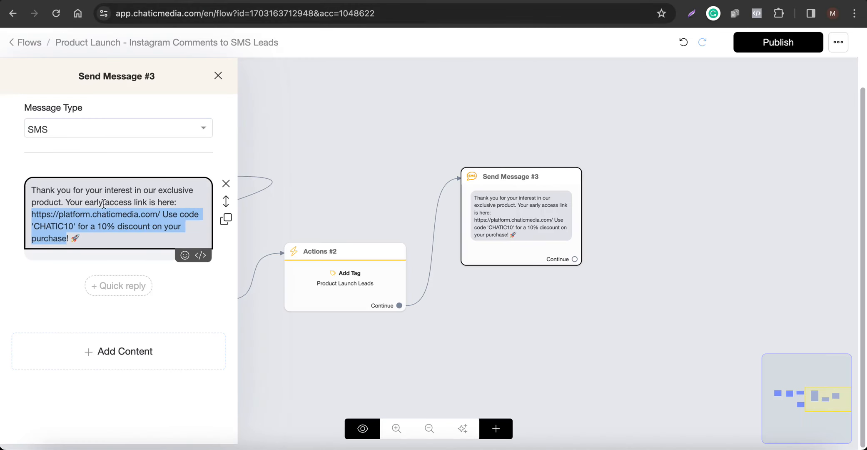
# Copy the link and CHATIC10 discount text from the product launch flow's Send Message #3 into a text block in the SMS Broadcast flow's message.
pyautogui.rightClick(84, 225)
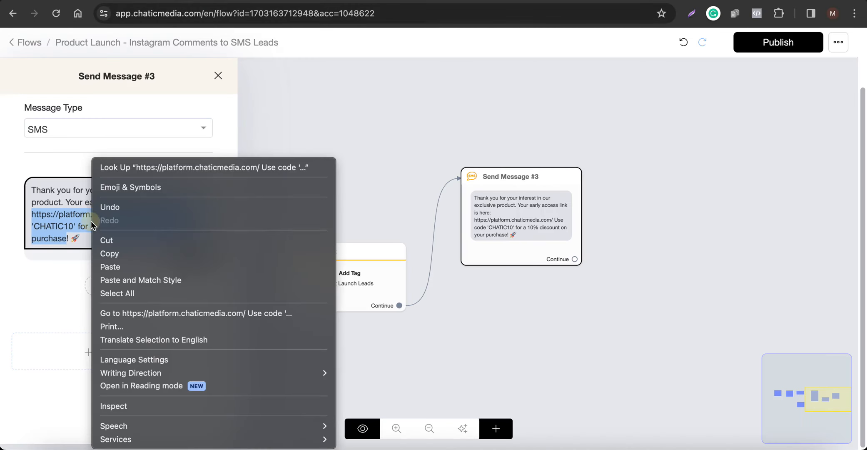
pyautogui.click(133, 253)
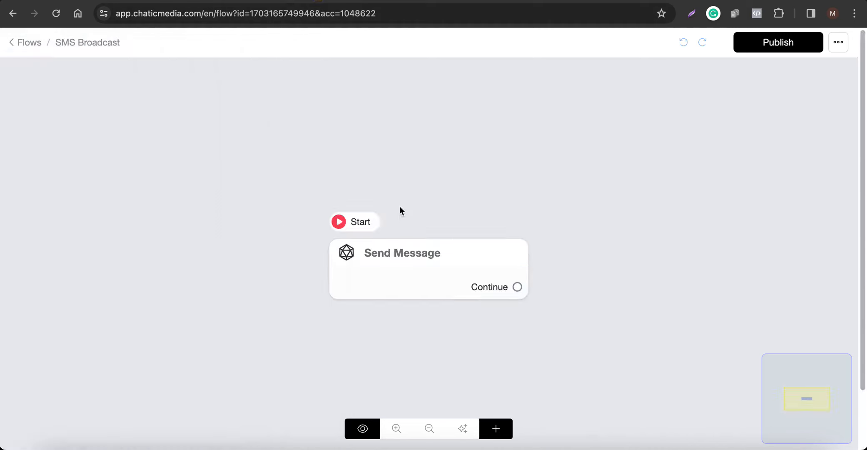
pyautogui.click(403, 257)
pyautogui.click(101, 292)
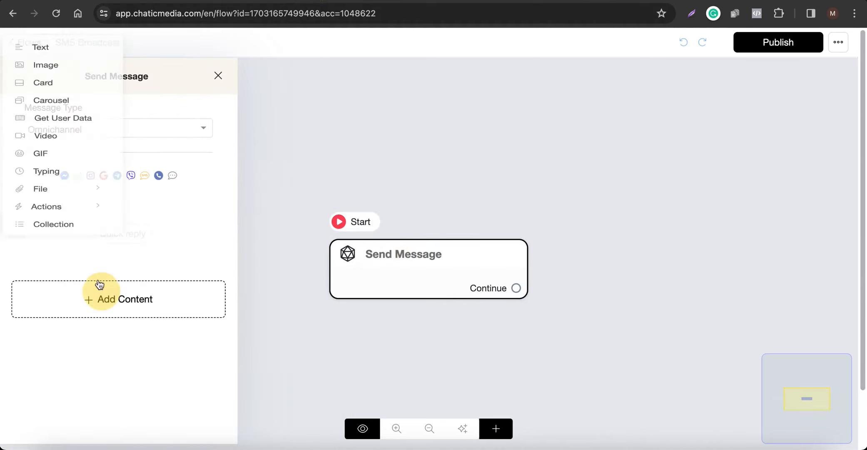
pyautogui.click(56, 53)
pyautogui.click(76, 205)
pyautogui.hotkey('ctrl', 'v')
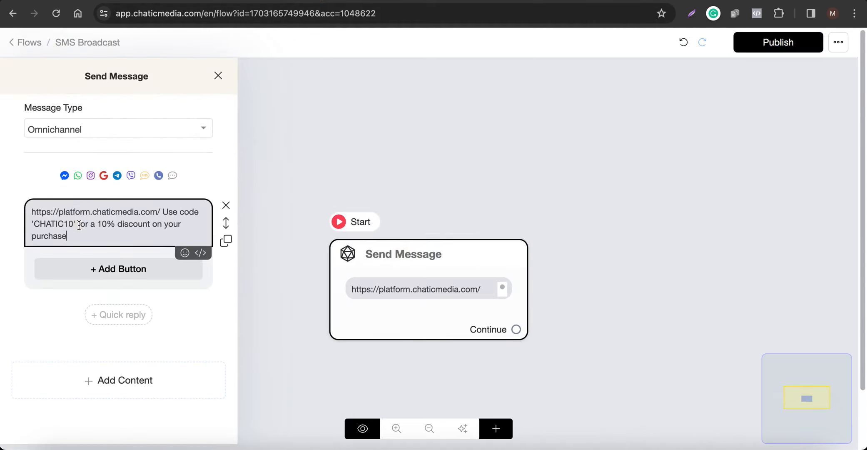
# Add "Expires Today!" as a separate line above the link in the broadcast message.
pyautogui.click(30, 210)
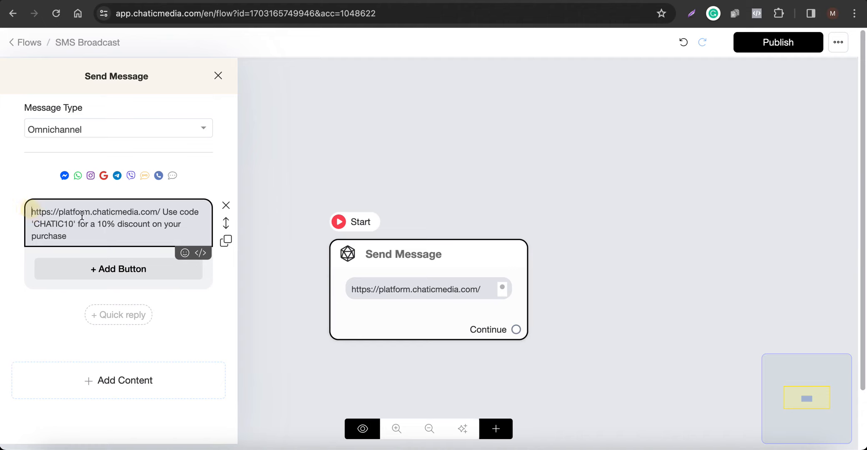
pyautogui.write('Expires')
pyautogui.write(' Today!')
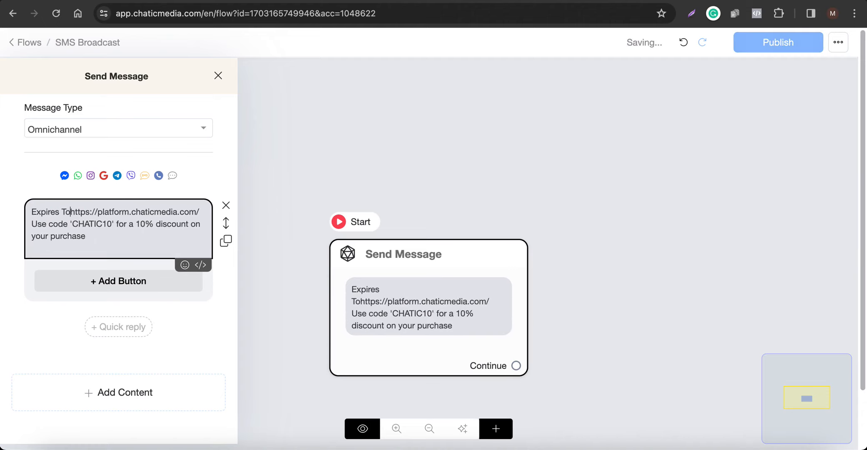
pyautogui.press('Return')
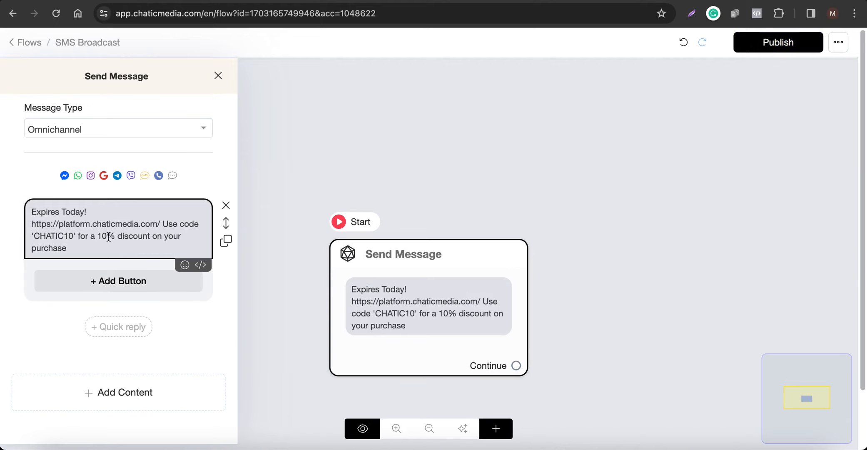
# Move "Use code 'CHATIC10' for a 10% discount on your purchase" after "Expires Today!", end it with an exclamation mark, and publish the flow.
pyautogui.moveTo(165, 223); pyautogui.dragTo(179, 246)
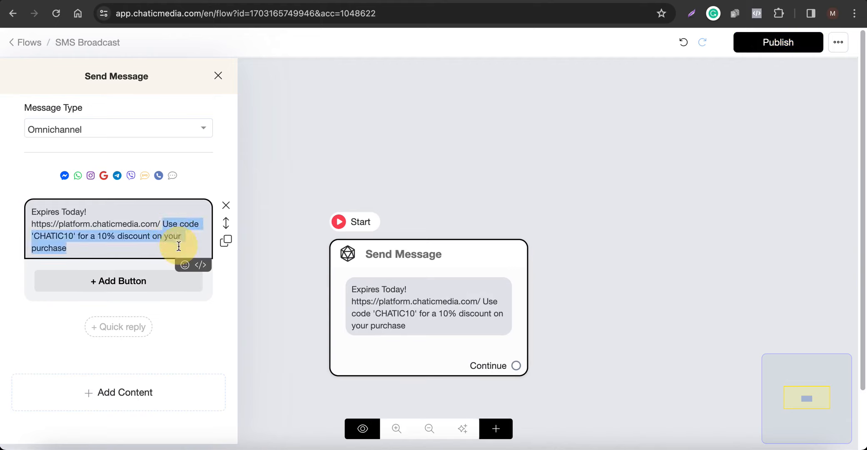
pyautogui.press('BackSpace')
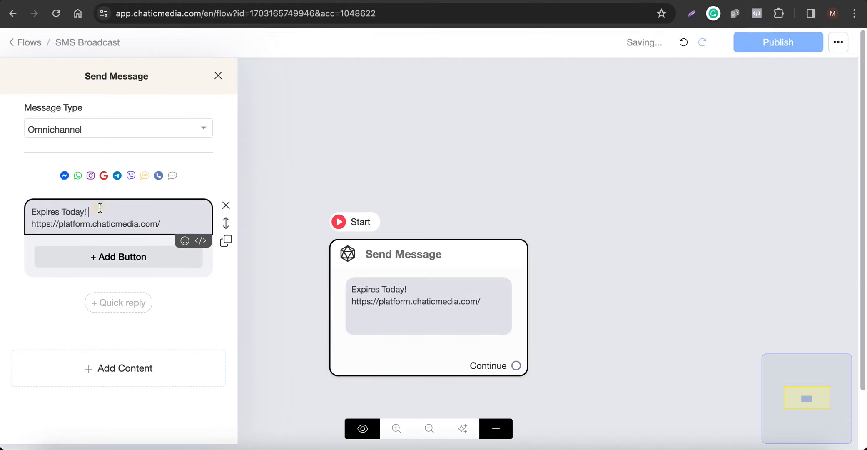
pyautogui.hotkey('ctrl', 'v')
pyautogui.write('!')
pyautogui.press('Return')
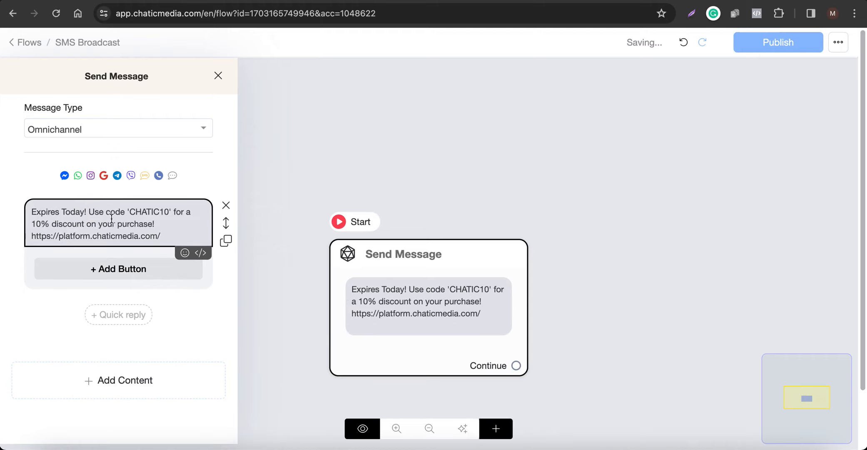
pyautogui.click(601, 192)
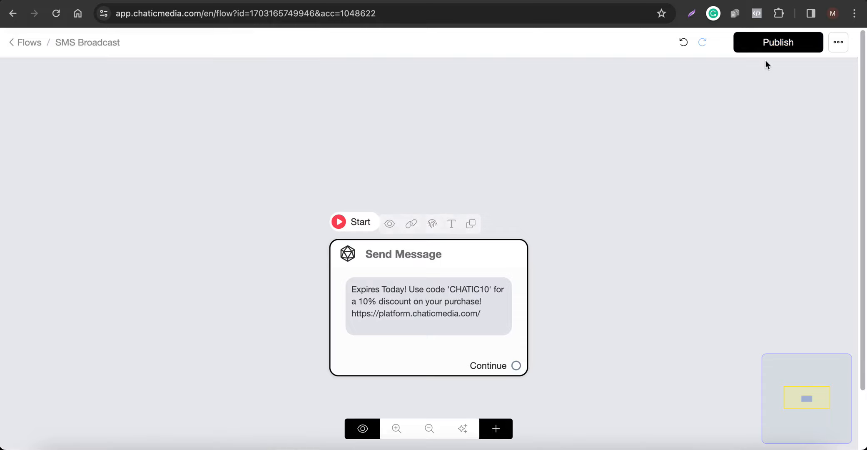
pyautogui.click(772, 49)
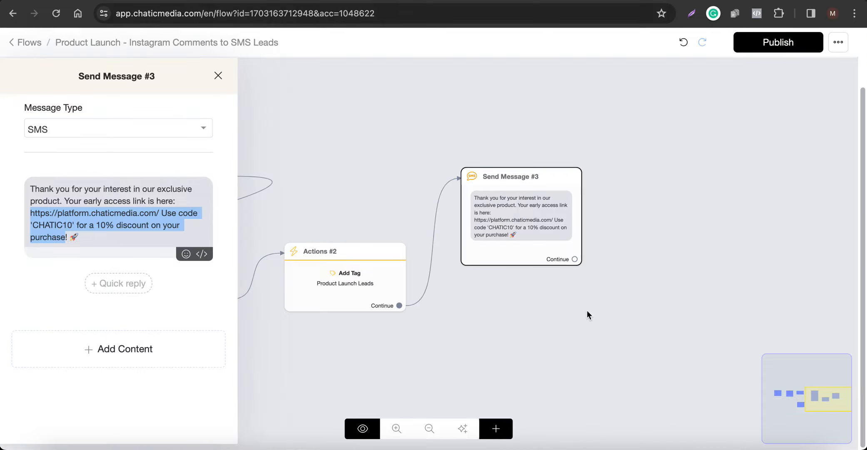
# Return to the broadcast setup and reload it so the new SMS Broadcast flow can be selected.
pyautogui.click(587, 311)
pyautogui.click(422, 1)
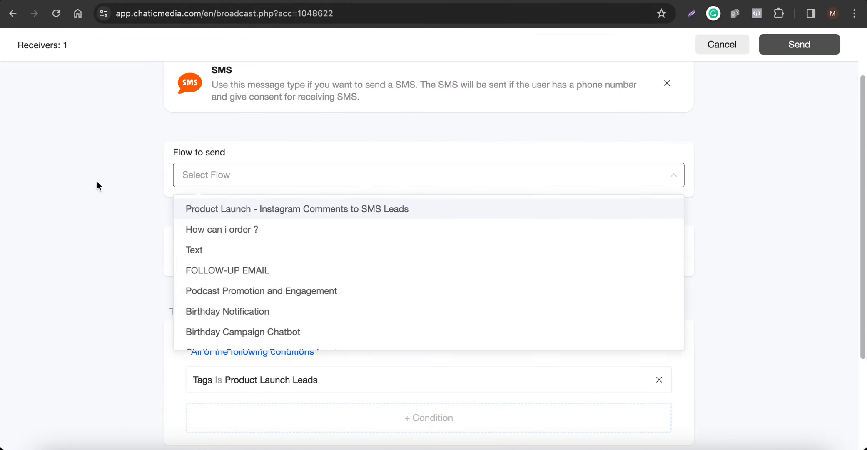
pyautogui.click(63, 199)
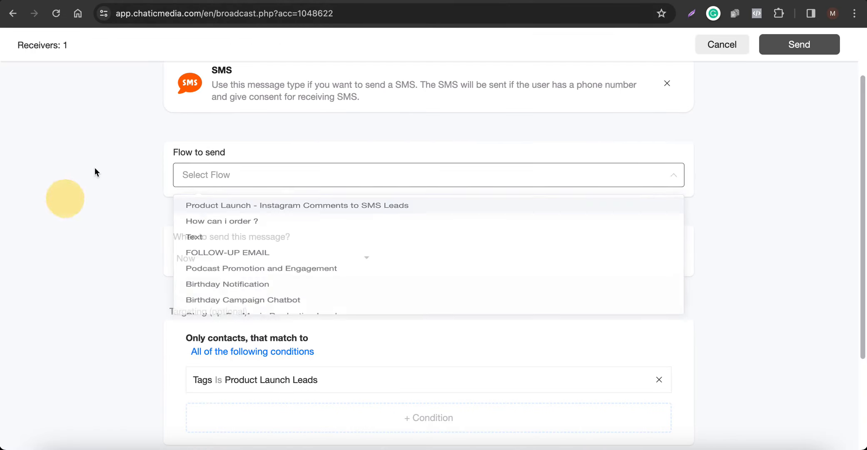
pyautogui.click(56, 12)
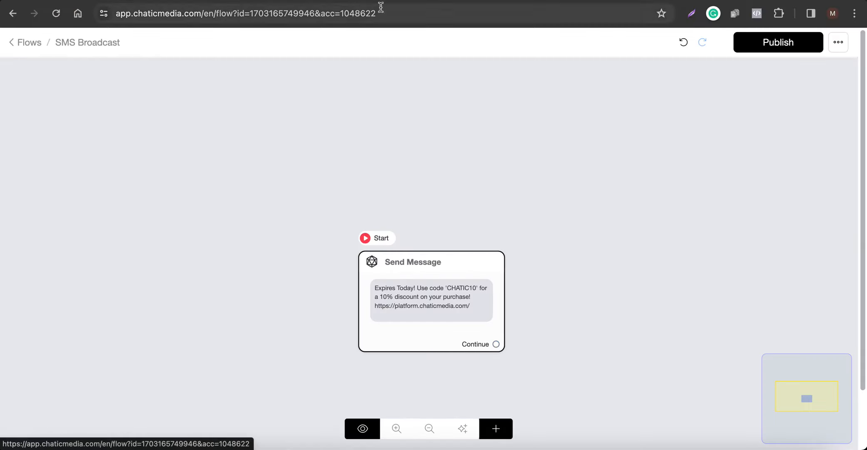
pyautogui.click(527, 1)
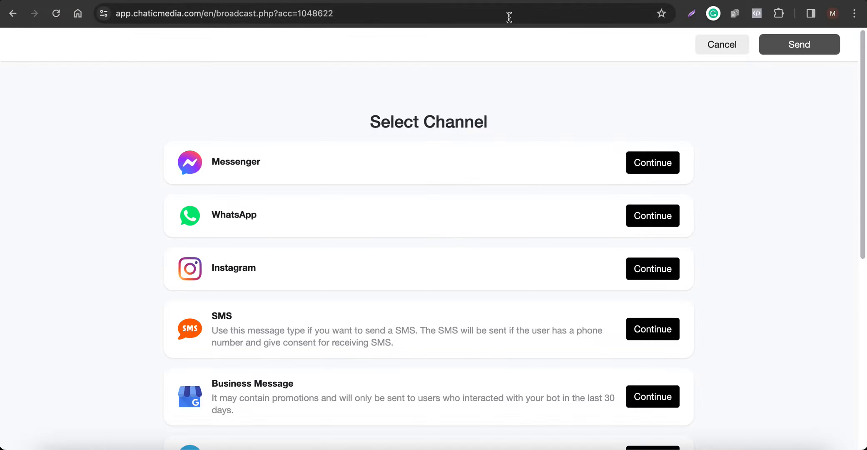
# Choose SMS as the broadcast channel and set SMS Broadcast as the flow to send.
pyautogui.click(650, 337)
pyautogui.click(193, 246)
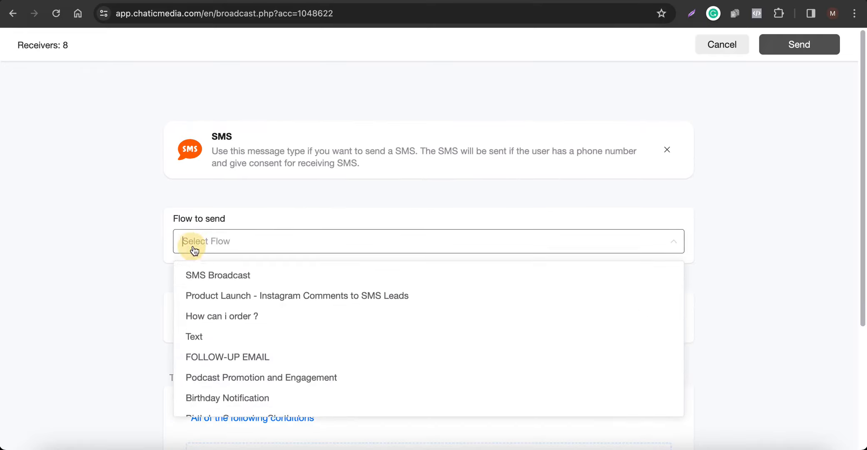
pyautogui.click(219, 277)
# Add a targeting condition so only contacts whose Tags is Product Launch Leads receive the broadcast.
pyautogui.scroll(-4, 219, 277)
pyautogui.click(296, 298)
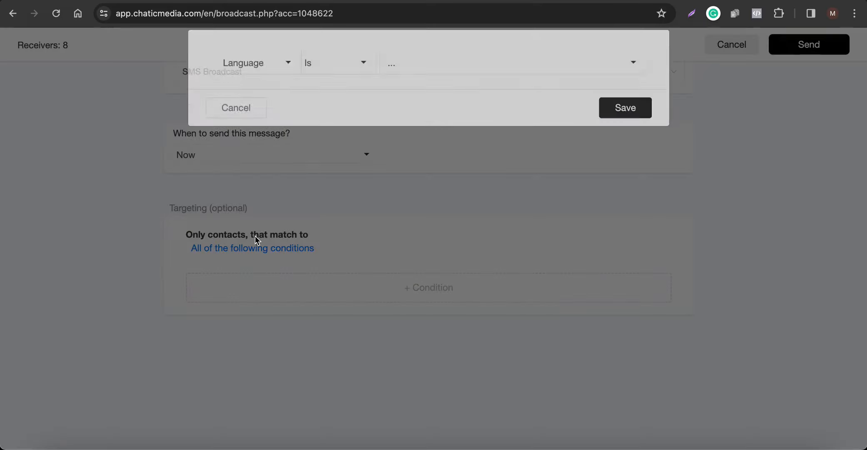
pyautogui.click(277, 93)
pyautogui.write('tag')
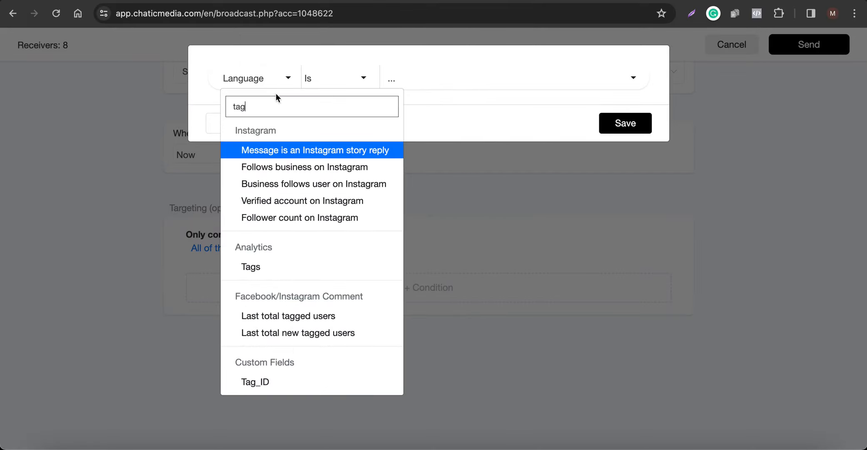
pyautogui.click(259, 267)
pyautogui.click(443, 79)
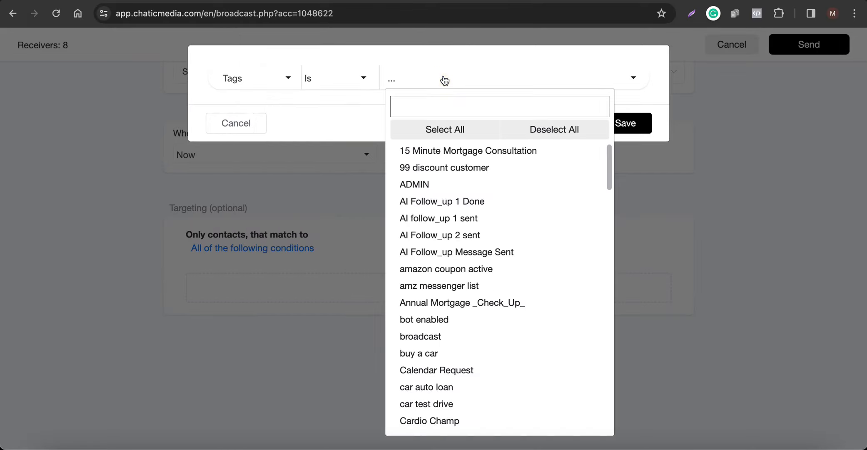
pyautogui.write('laun')
pyautogui.click(449, 152)
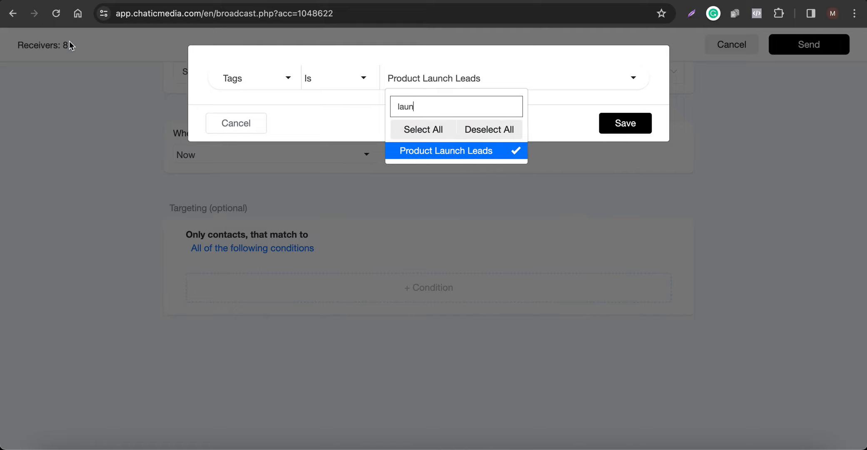
pyautogui.click(615, 125)
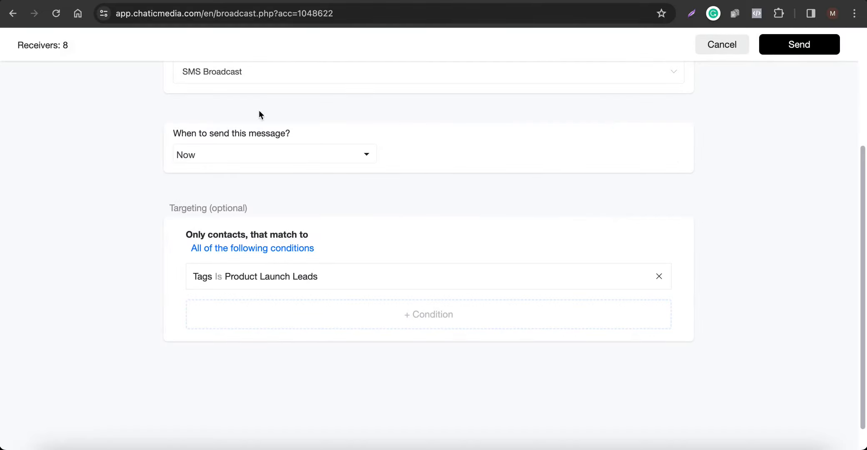
# Send the SMS broadcast and confirm sending it to the targeted receivers.
pyautogui.scroll(3, 208, 196)
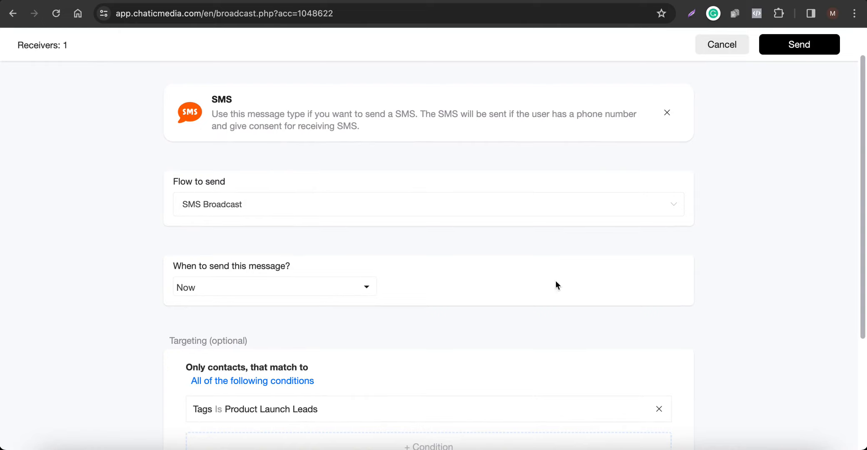
pyautogui.scroll(1, 589, 187)
pyautogui.click(800, 43)
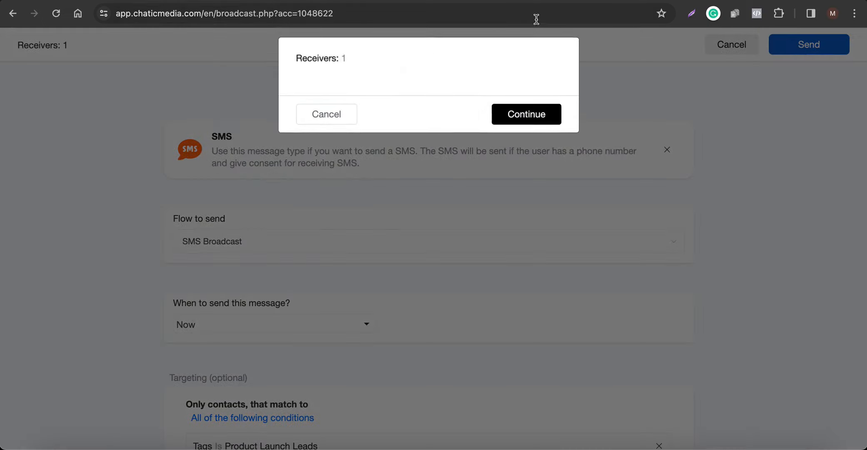
pyautogui.click(549, 124)
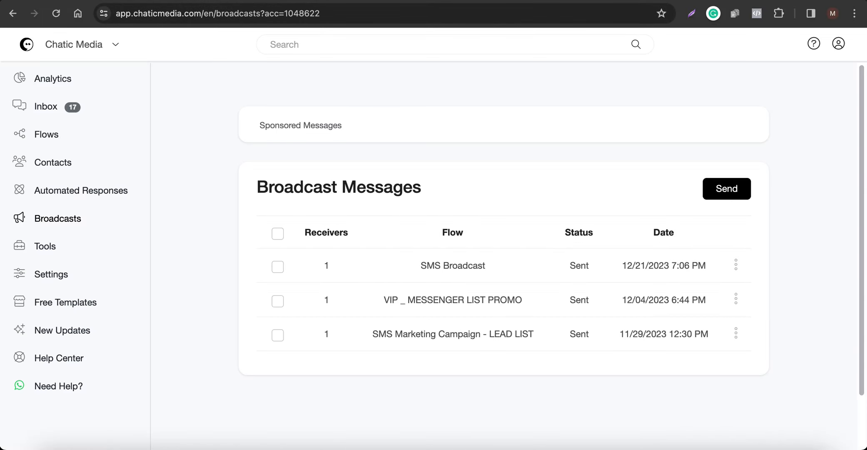
# Review the message in the SMS Broadcast flow and switch to the mirrored phone to check the received SMS.
pyautogui.click(322, 0)
pyautogui.scroll(5, 444, 356)
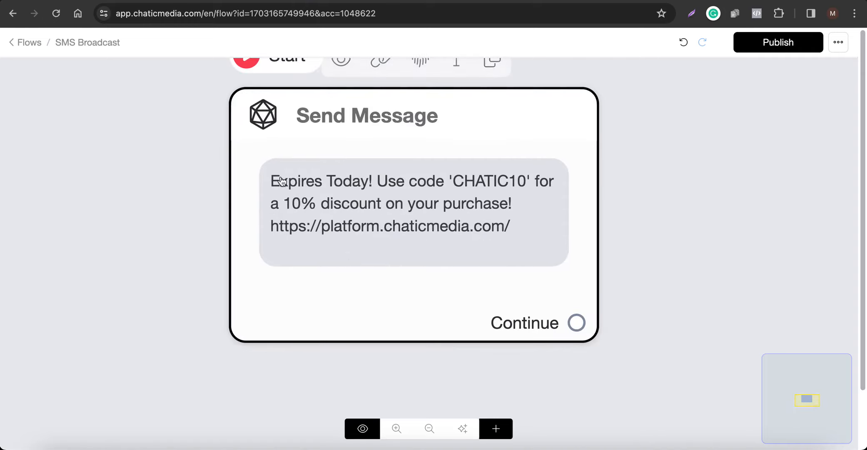
pyautogui.scroll(-3, 449, 226)
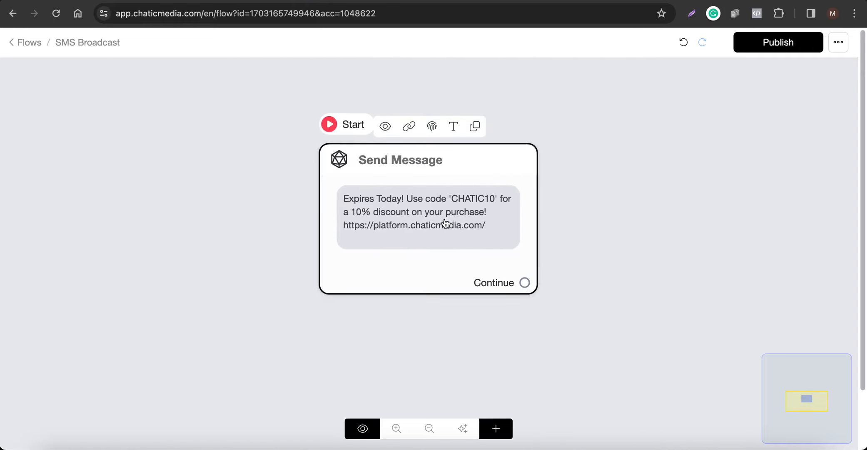
pyautogui.click(757, 448)
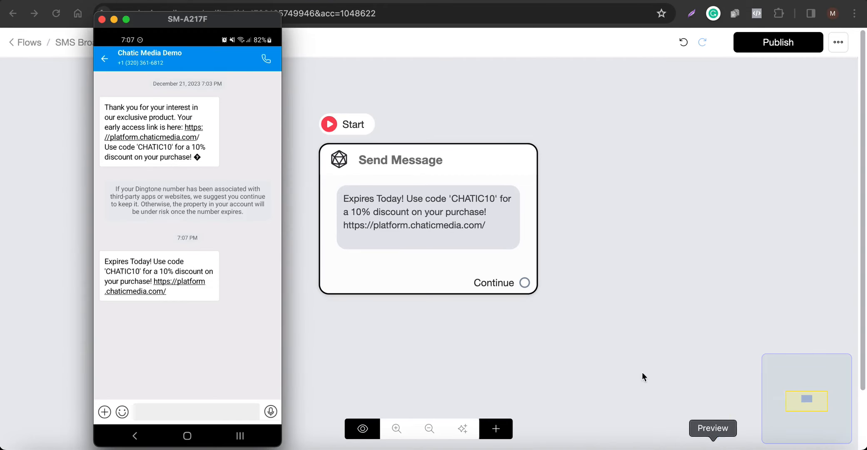